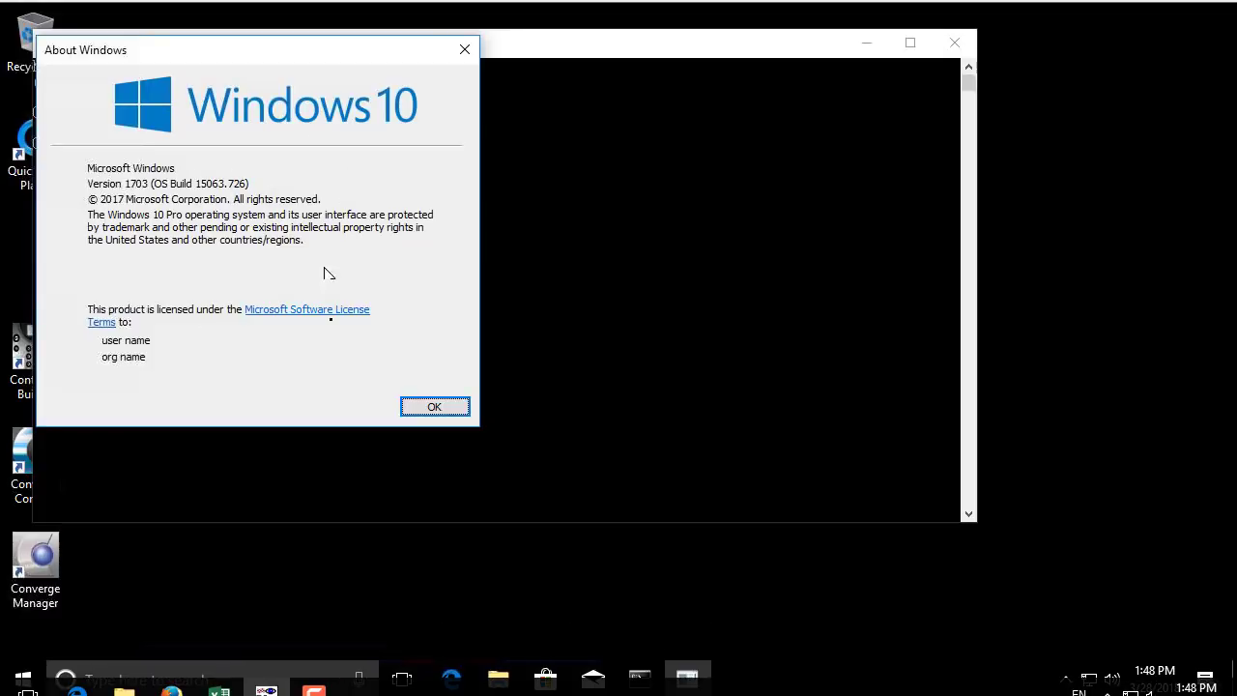
Close the About Windows version information and the Command Prompt window
left_click(433, 409)
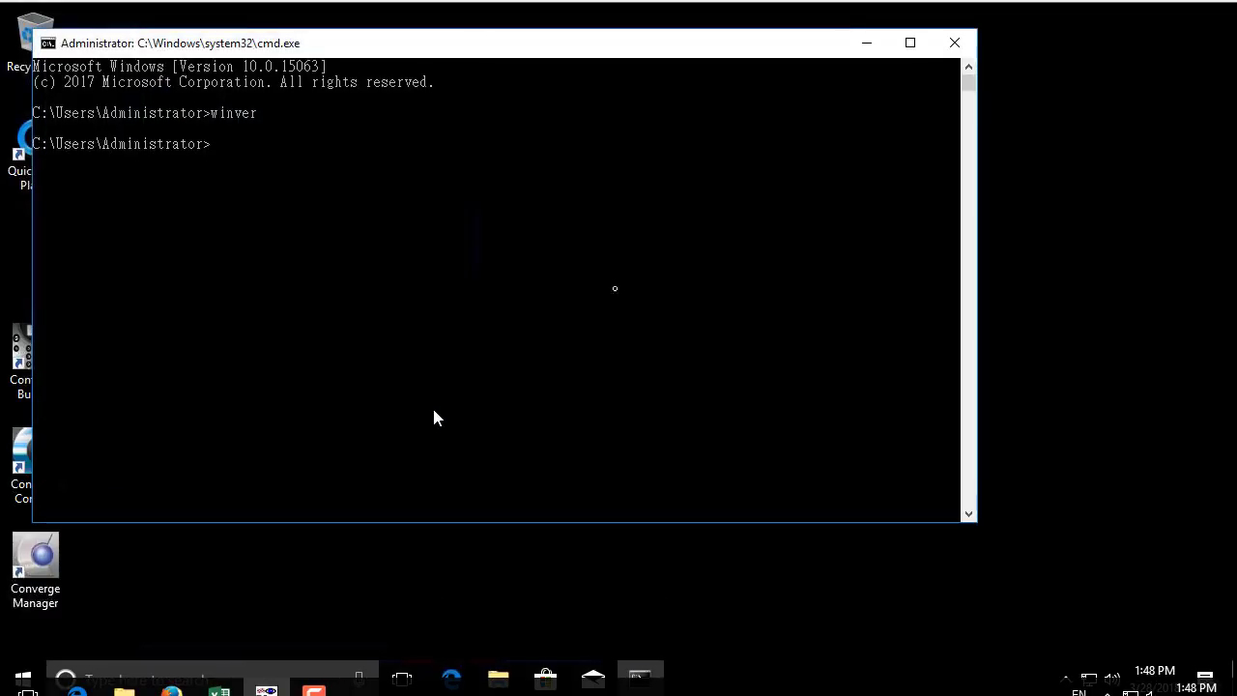
left_click(967, 45)
Open the Windows Update settings by searching for "update" and retry the check for updates
left_click(23, 679)
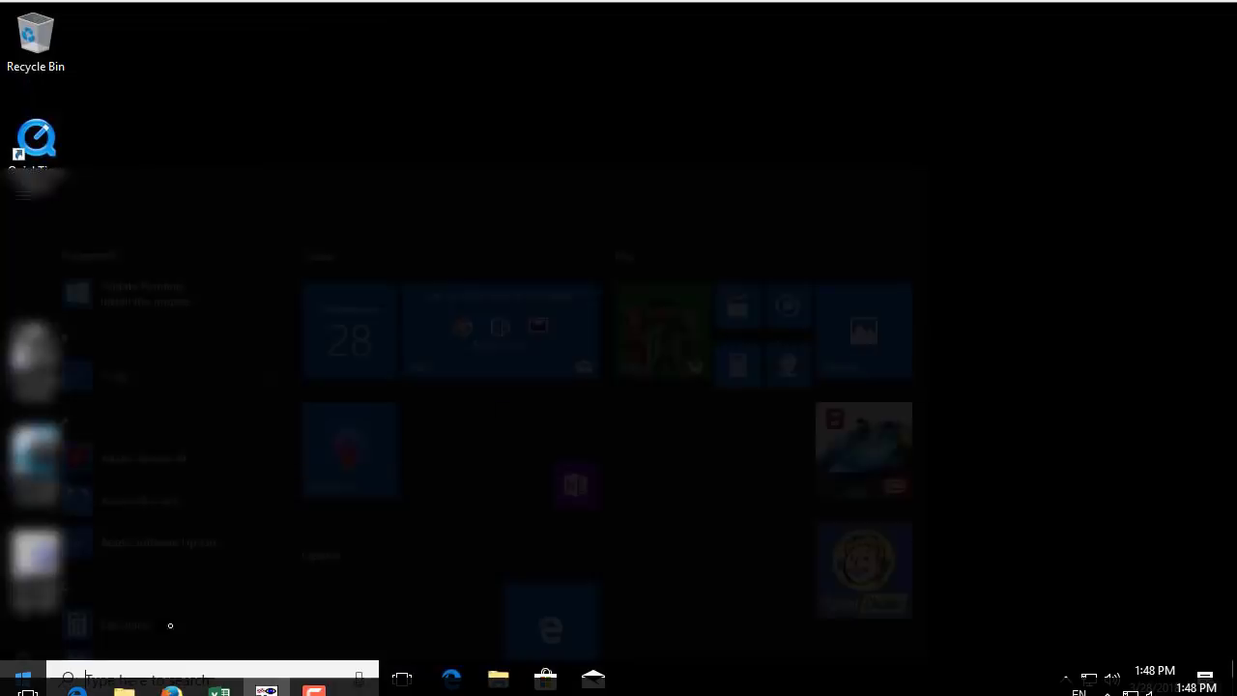
type("upd")
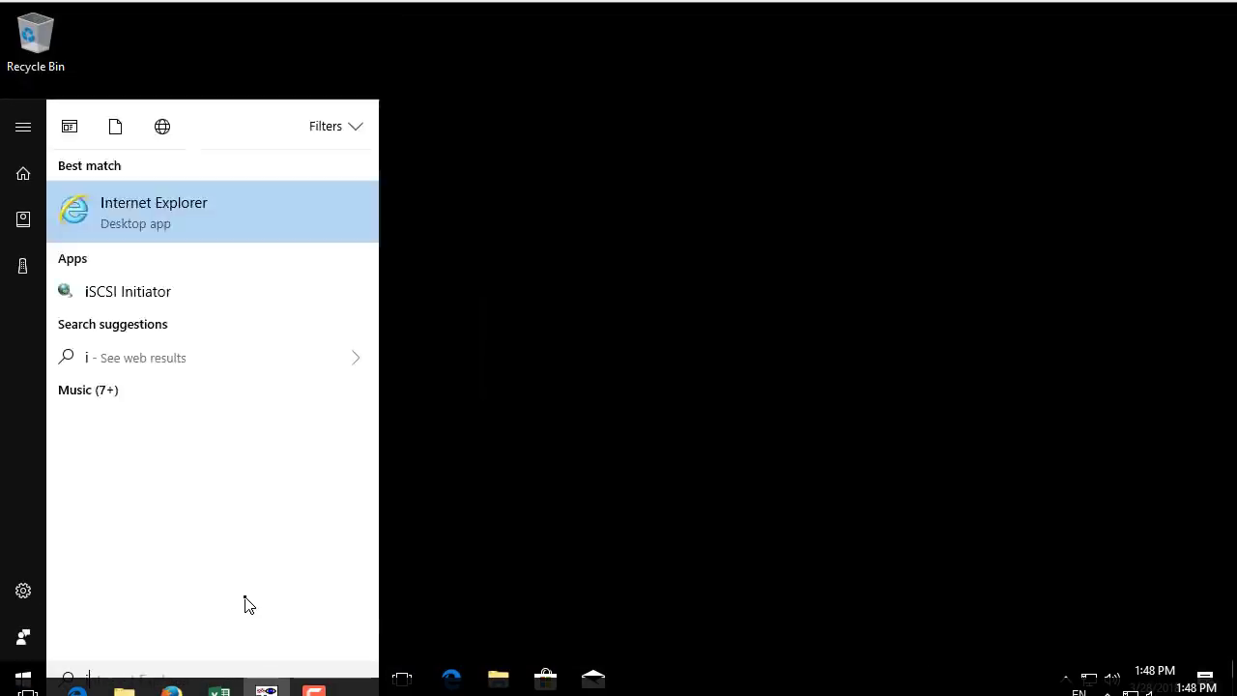
type("ate")
key("Return")
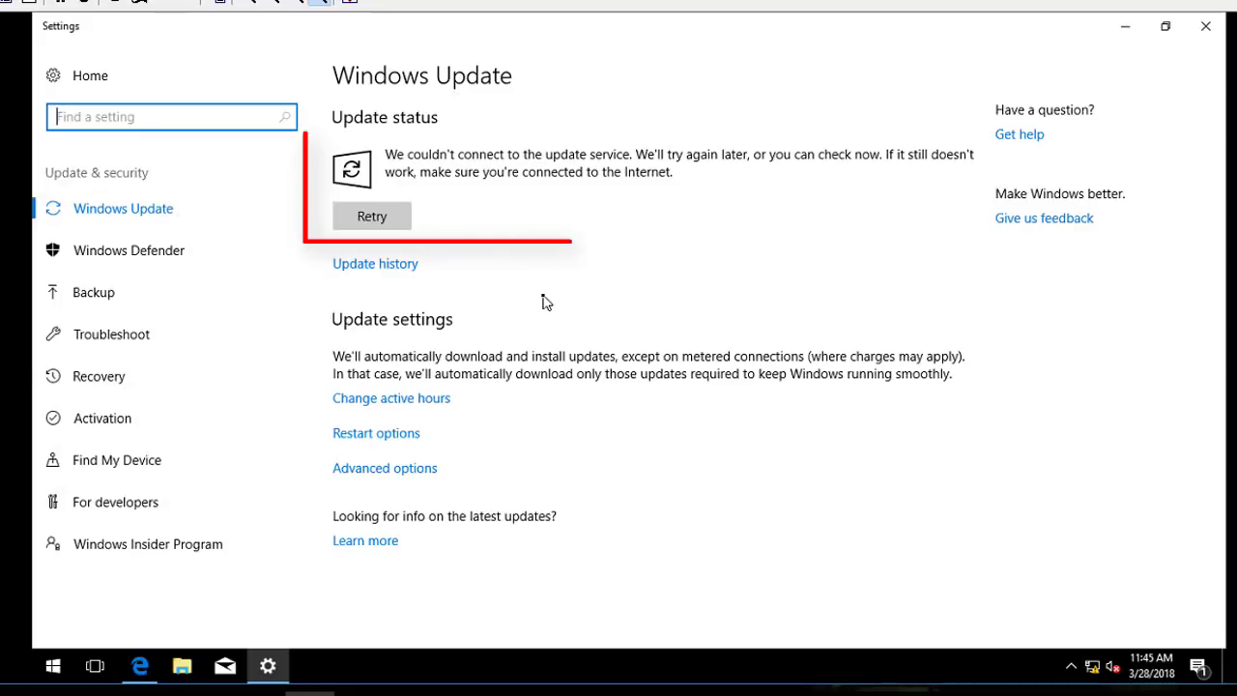
left_click(384, 223)
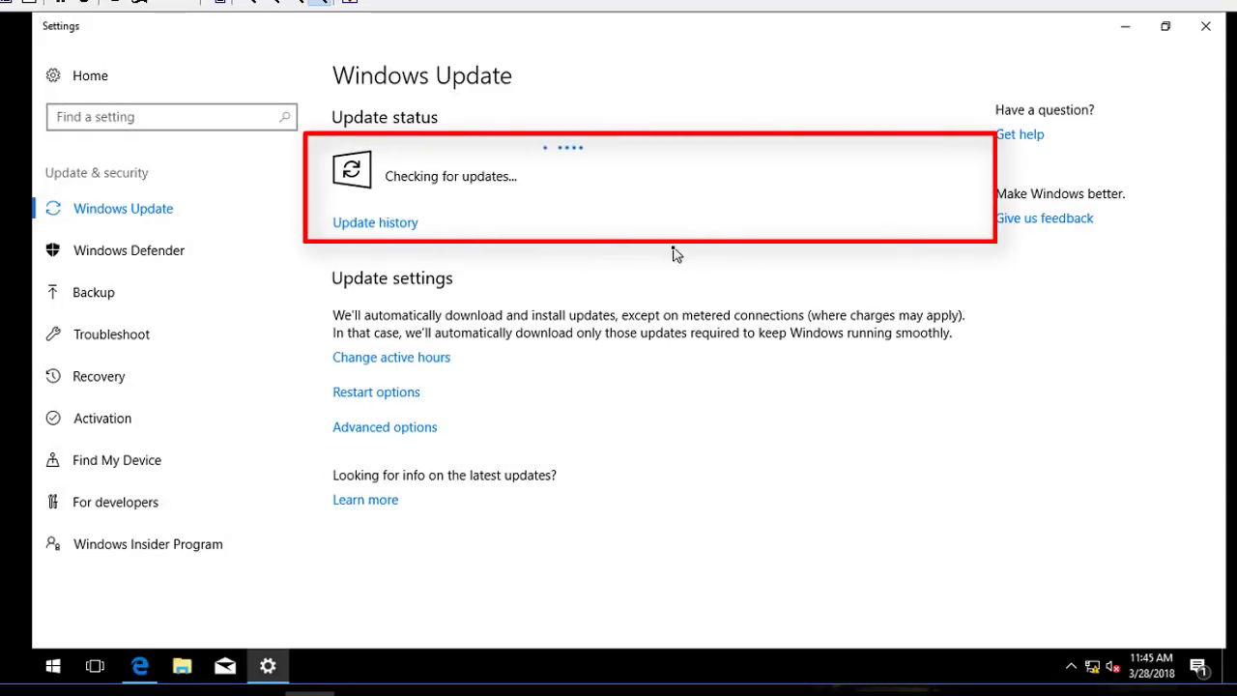
In the advanced update options, disable updates for other Microsoft products and switch Pause Updates on and back off
left_click(358, 480)
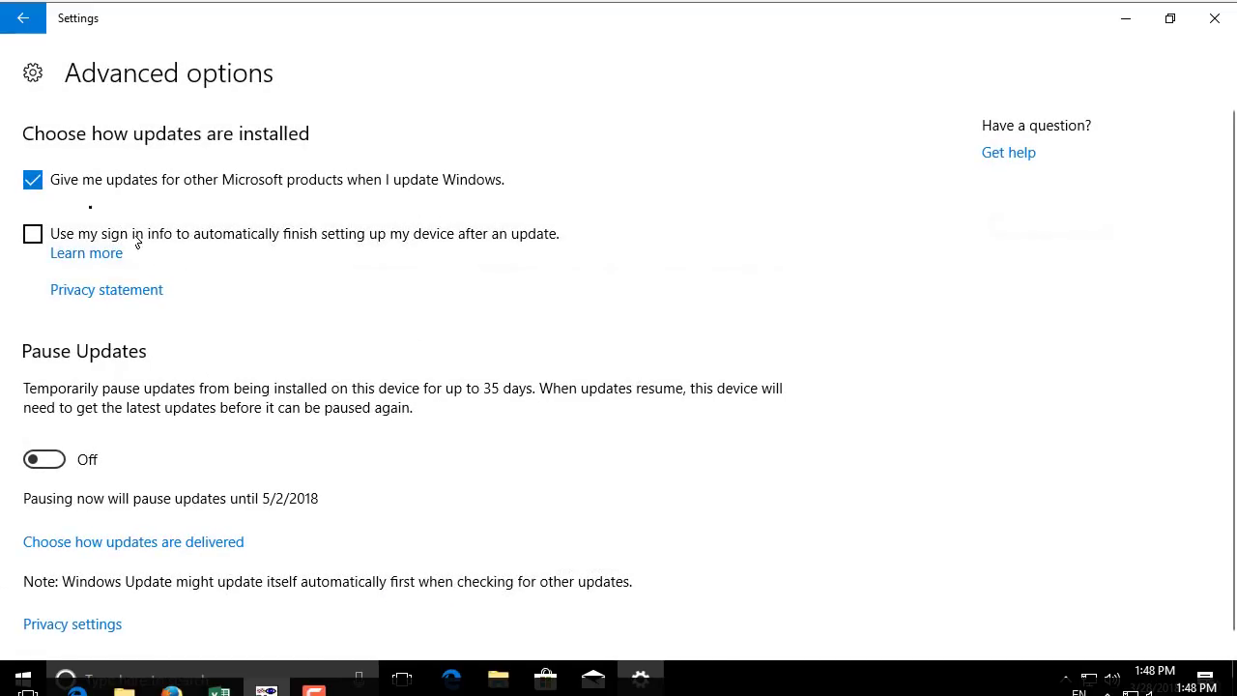
left_click(33, 180)
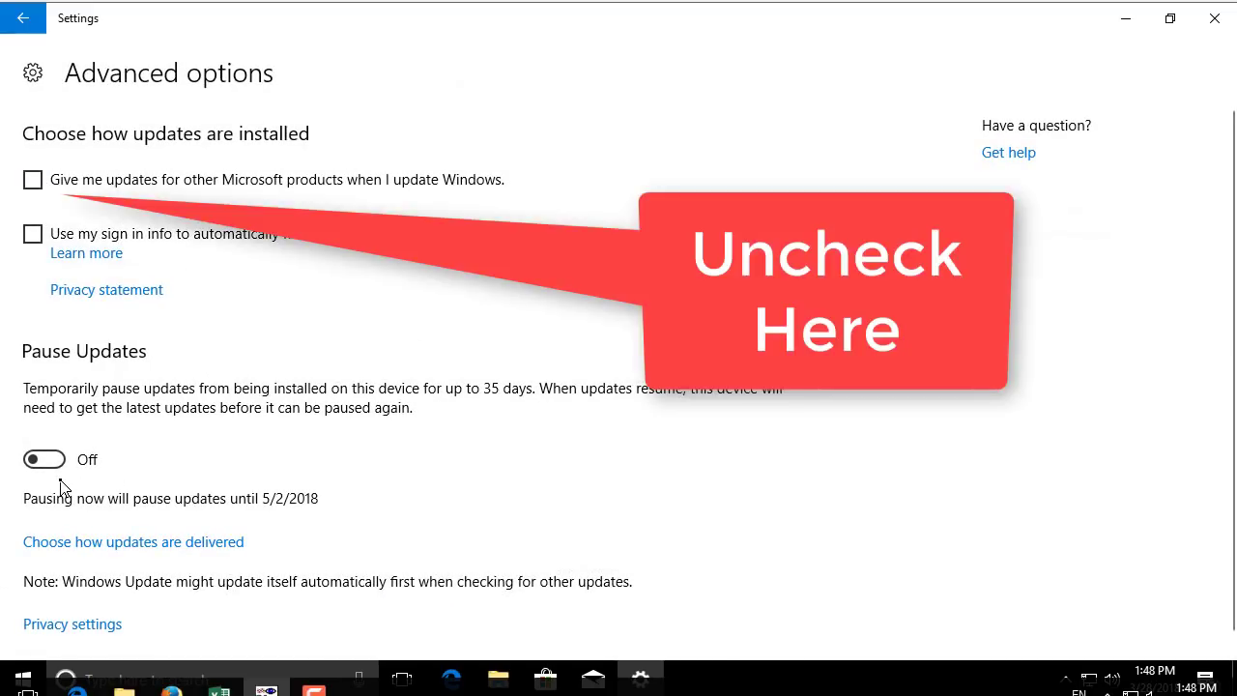
left_click(44, 461)
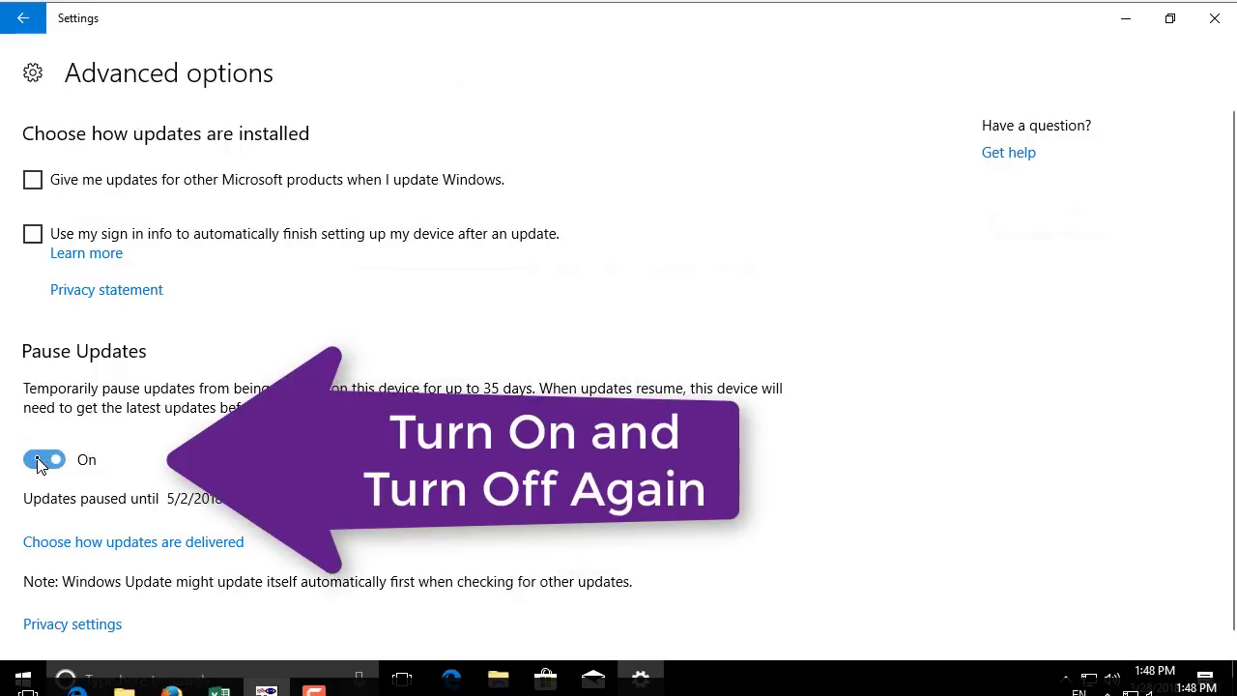
left_click(51, 461)
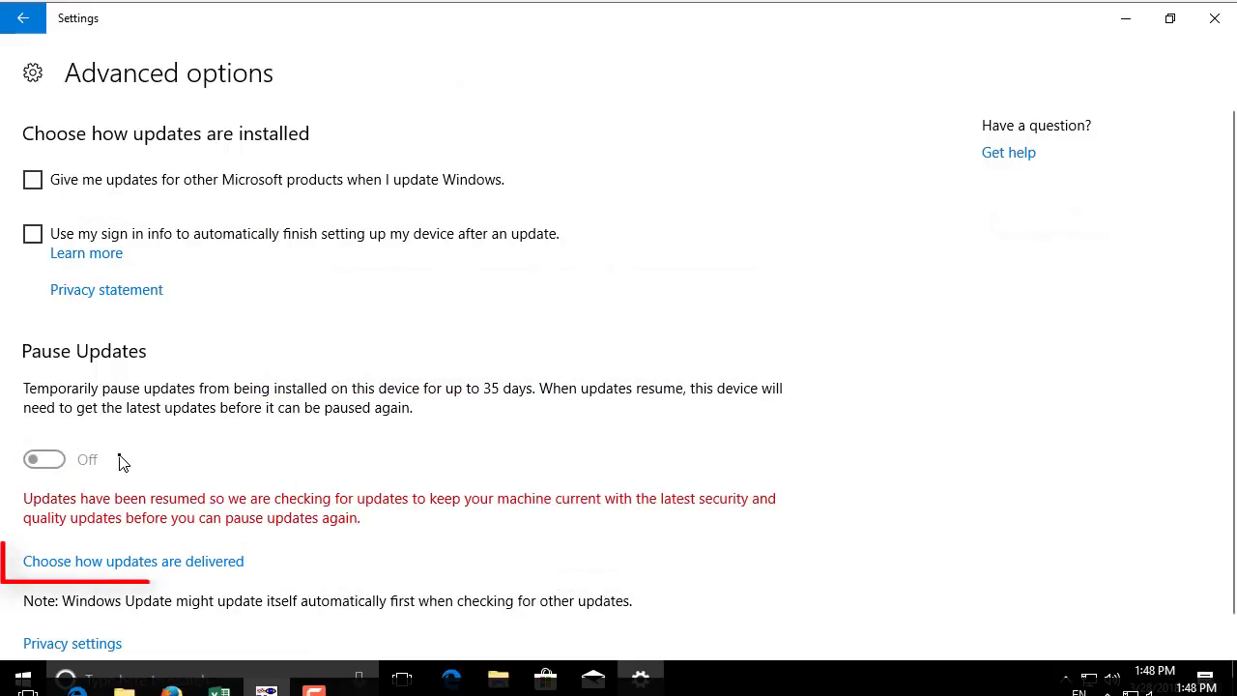
In the update delivery options, switch downloading updates from other PCs off and back on
left_click(132, 567)
left_click(50, 392)
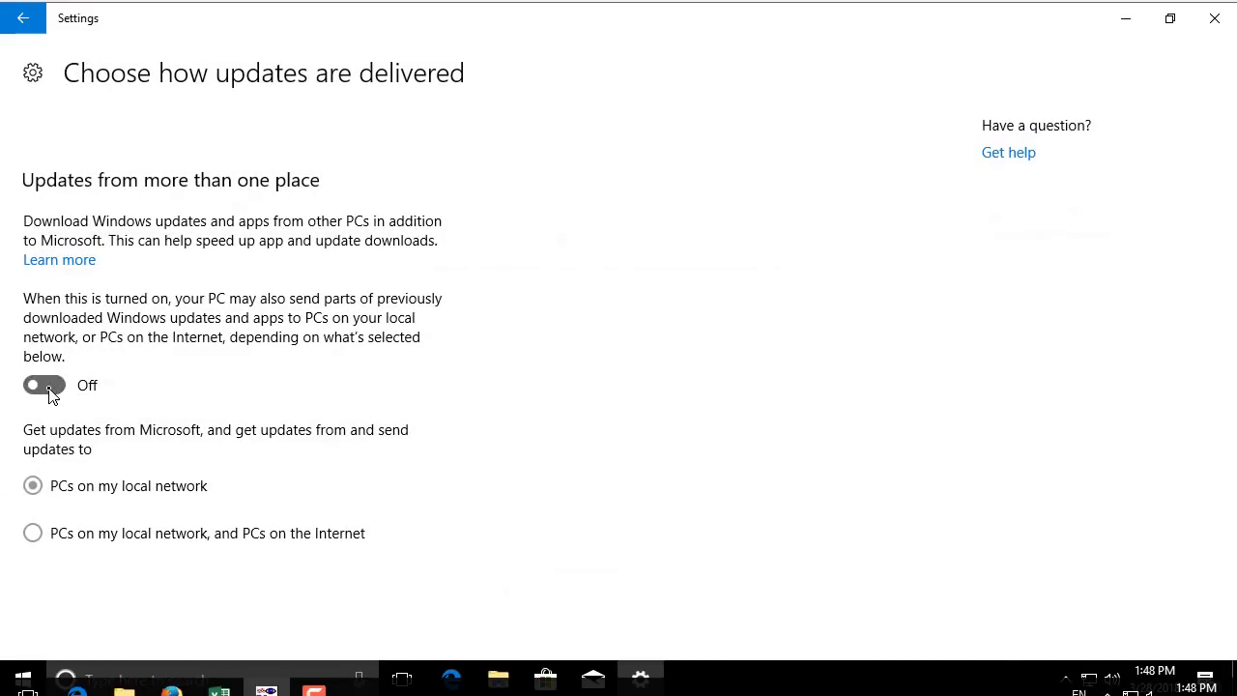
left_click(56, 387)
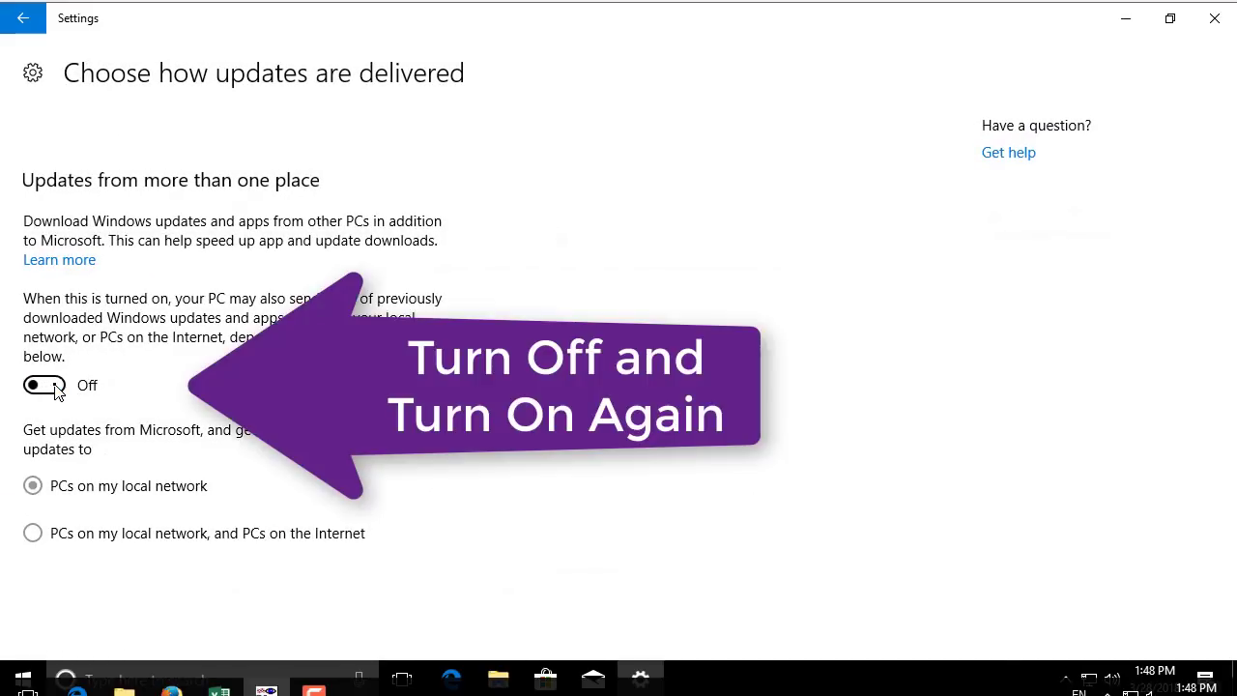
left_click(50, 387)
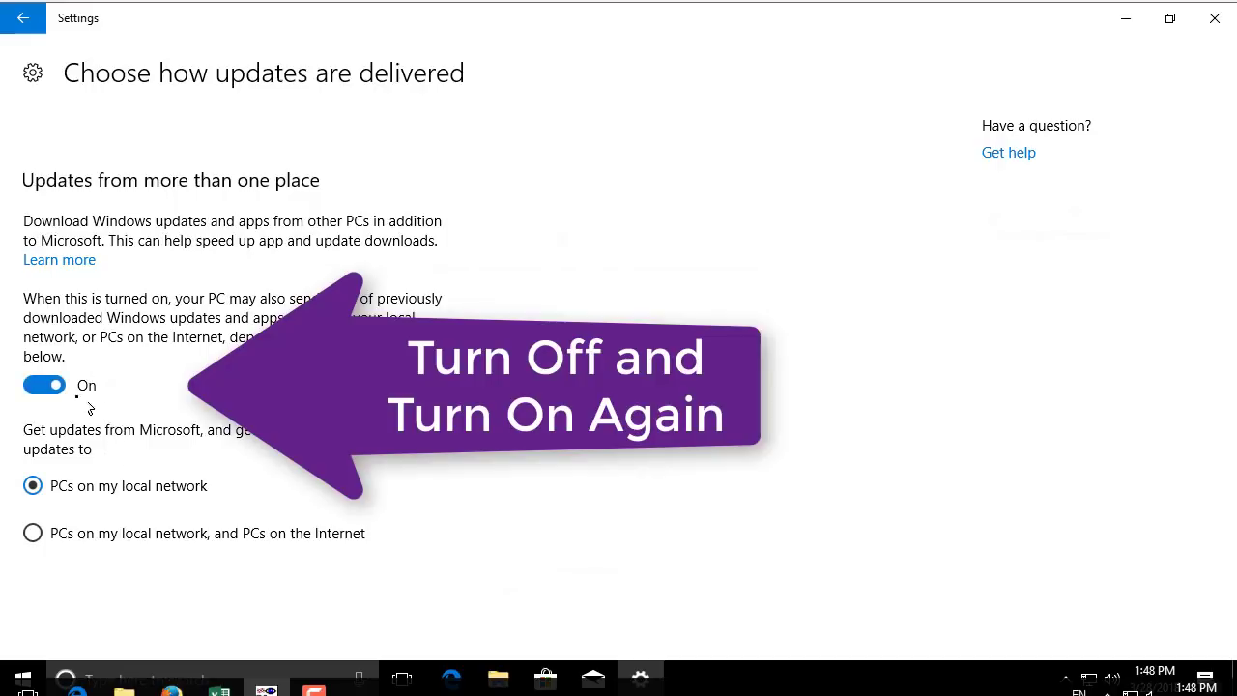
Open the privacy settings from the advanced update options, check that the general privacy options are on, and go back
left_click(19, 23)
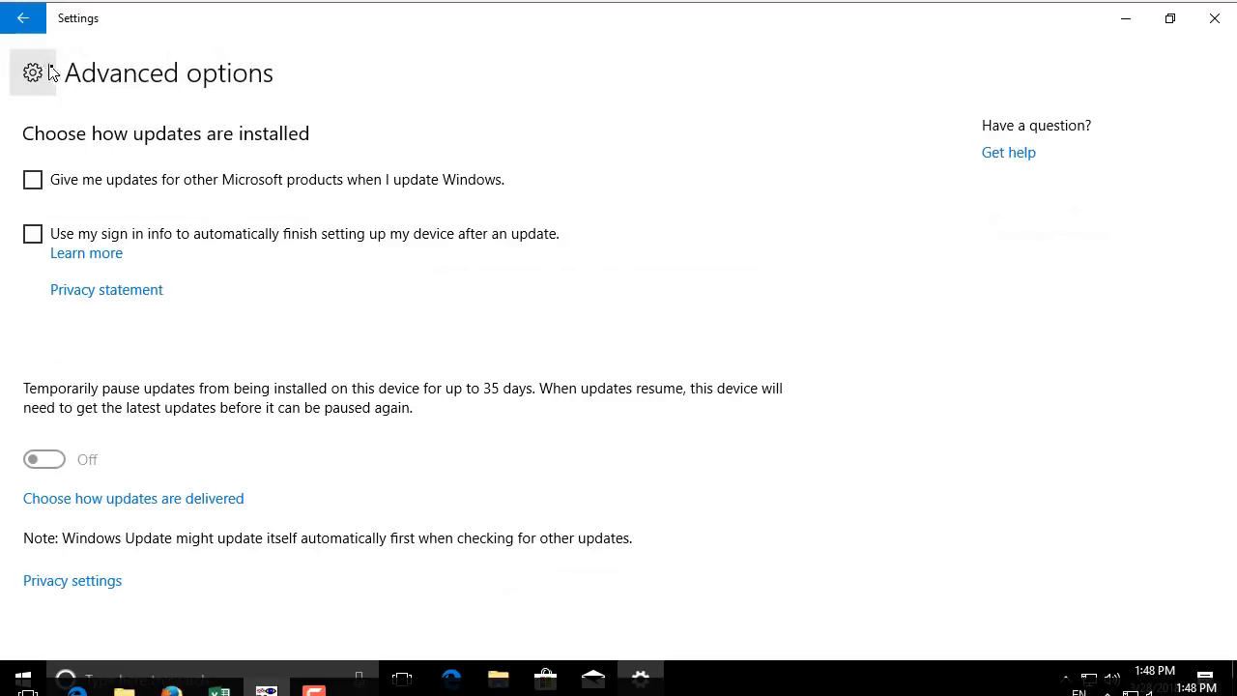
left_click(107, 589)
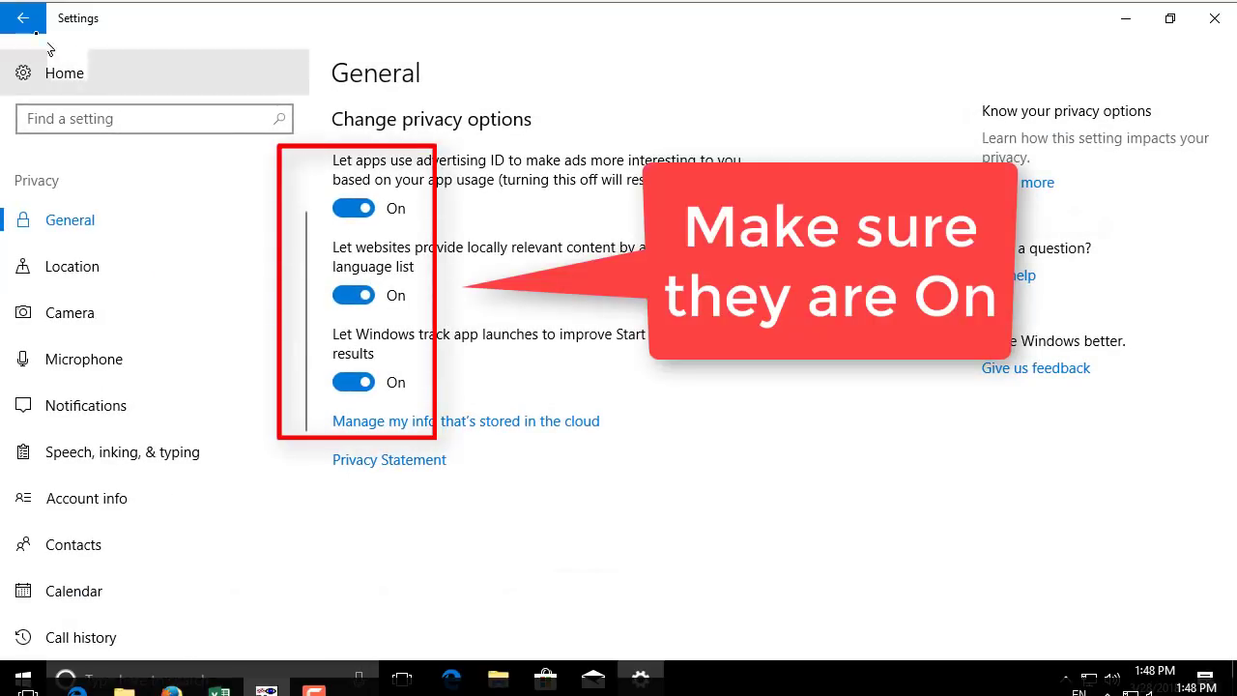
left_click(18, 21)
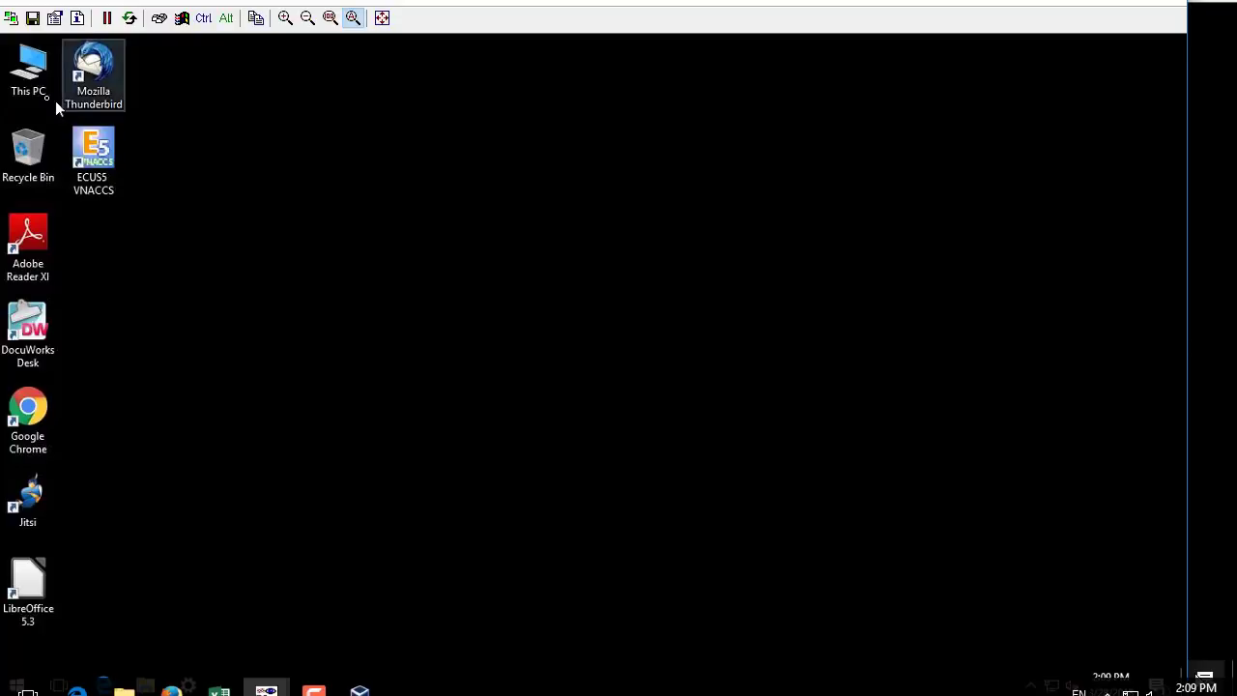
Browse to the Windows folder on the C: drive in File Explorer
double_click(28, 69)
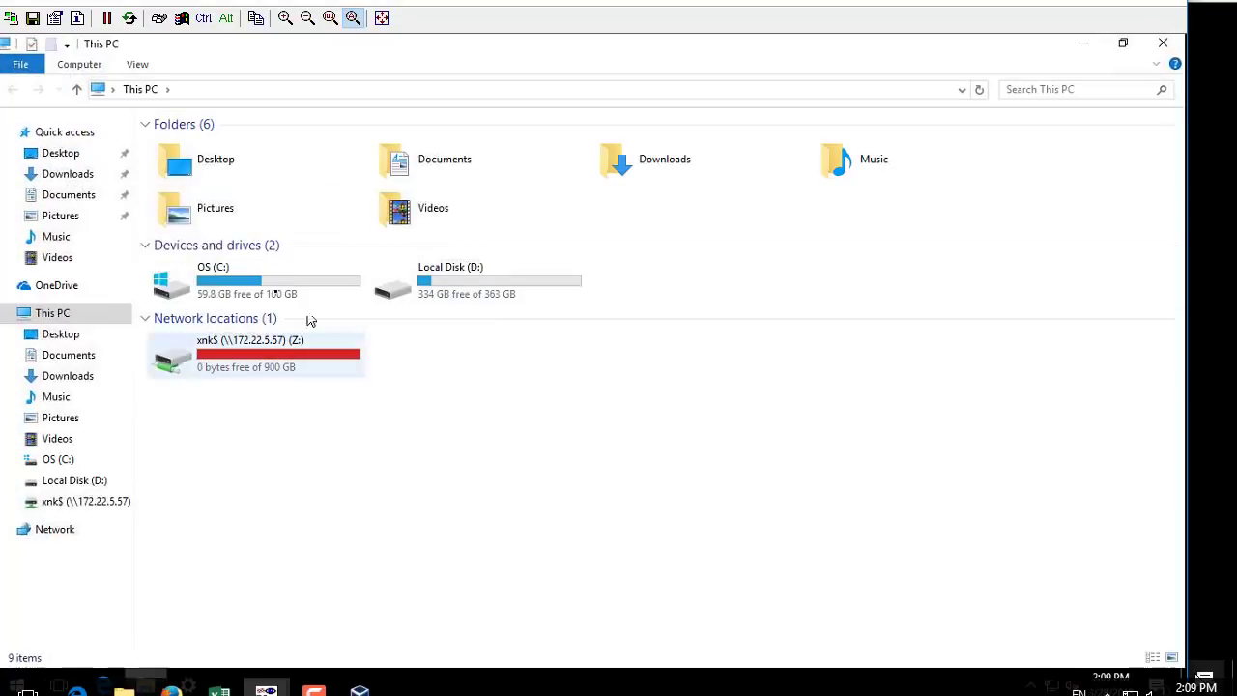
left_click(259, 287)
double_click(259, 287)
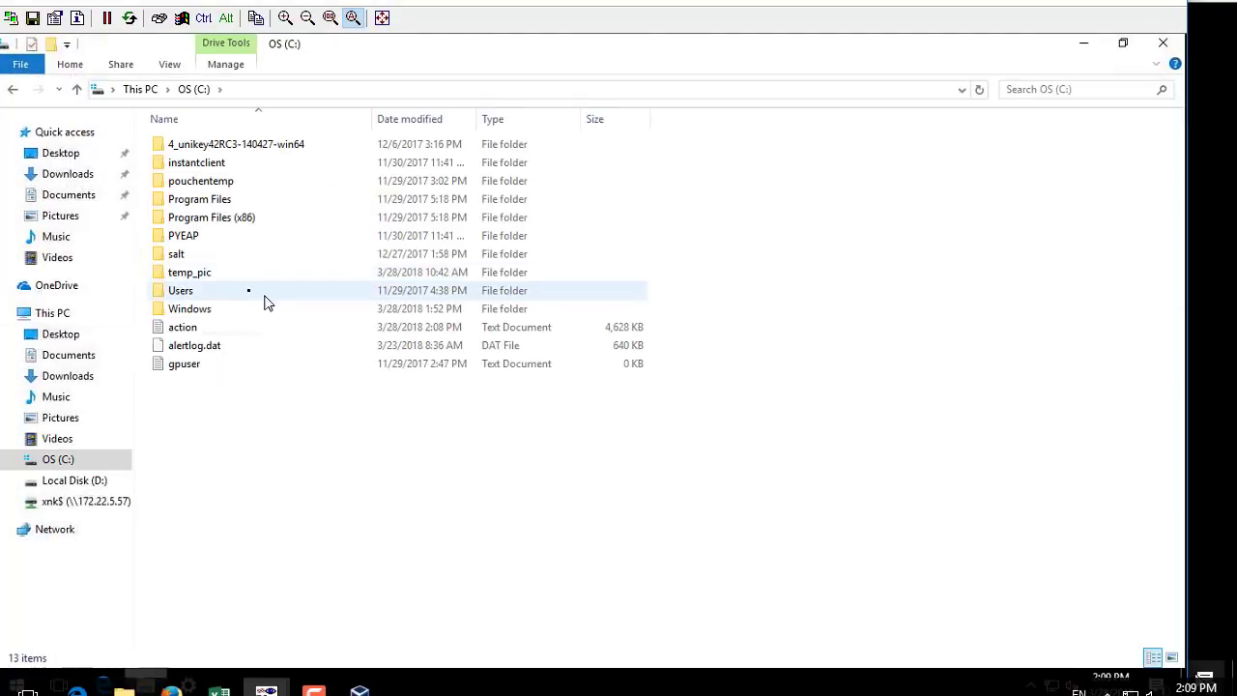
double_click(190, 309)
left_click(188, 423)
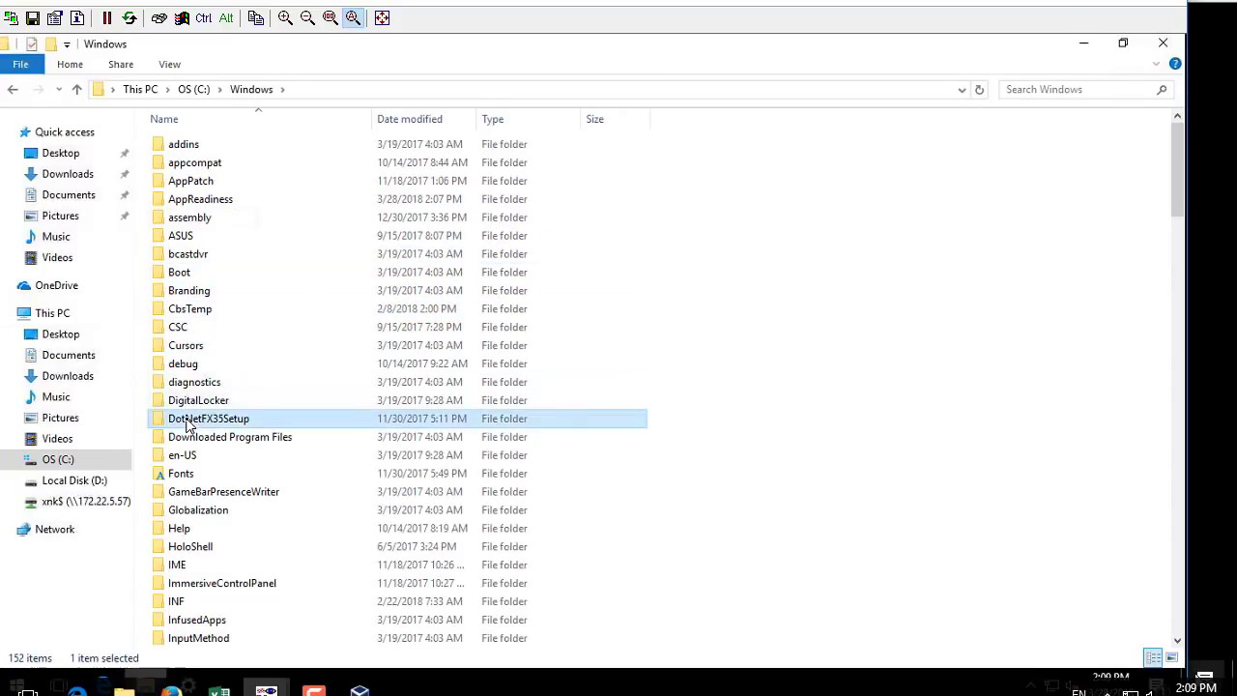
Locate the SoftwareDistribution folder inside the Windows folder and open its Download subfolder
scroll(193, 406, "down", 6)
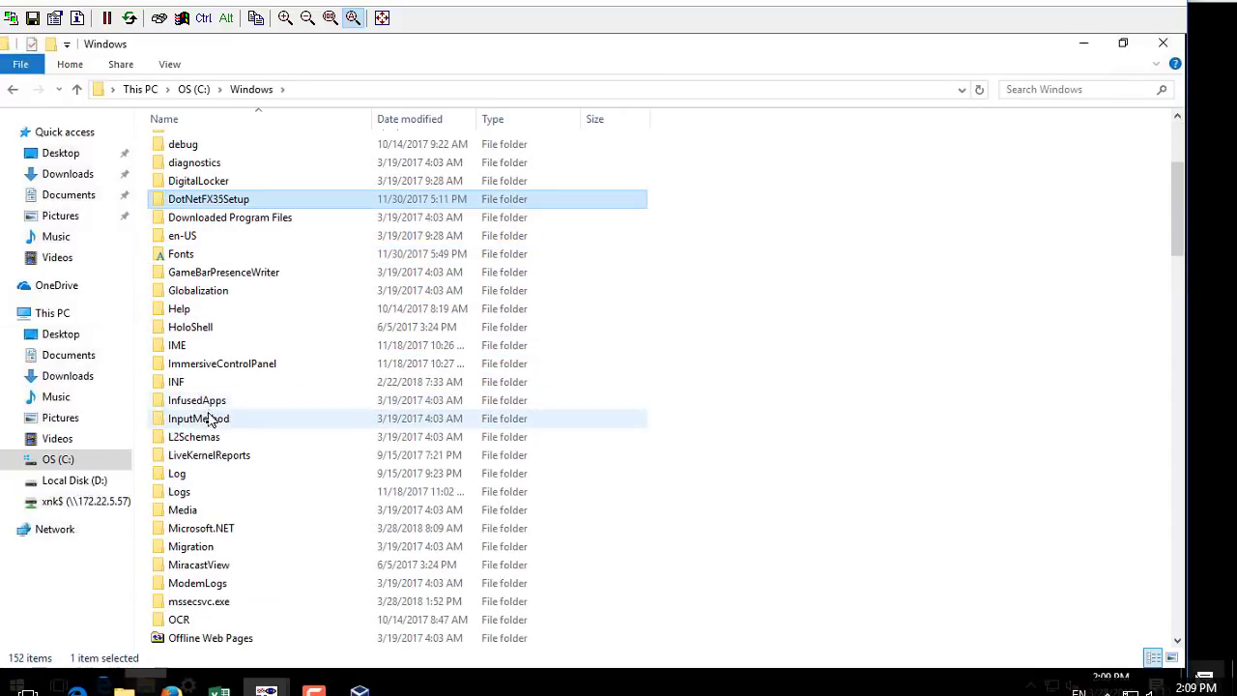
scroll(208, 428, "down", 6)
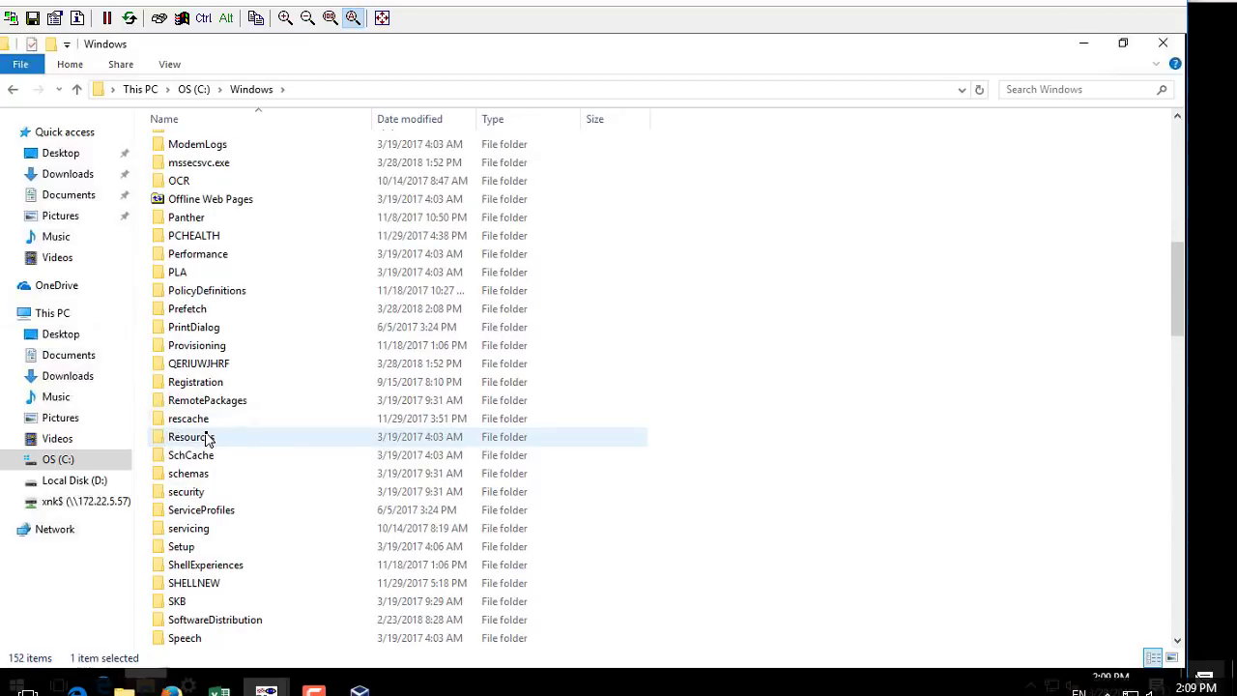
left_click(197, 384)
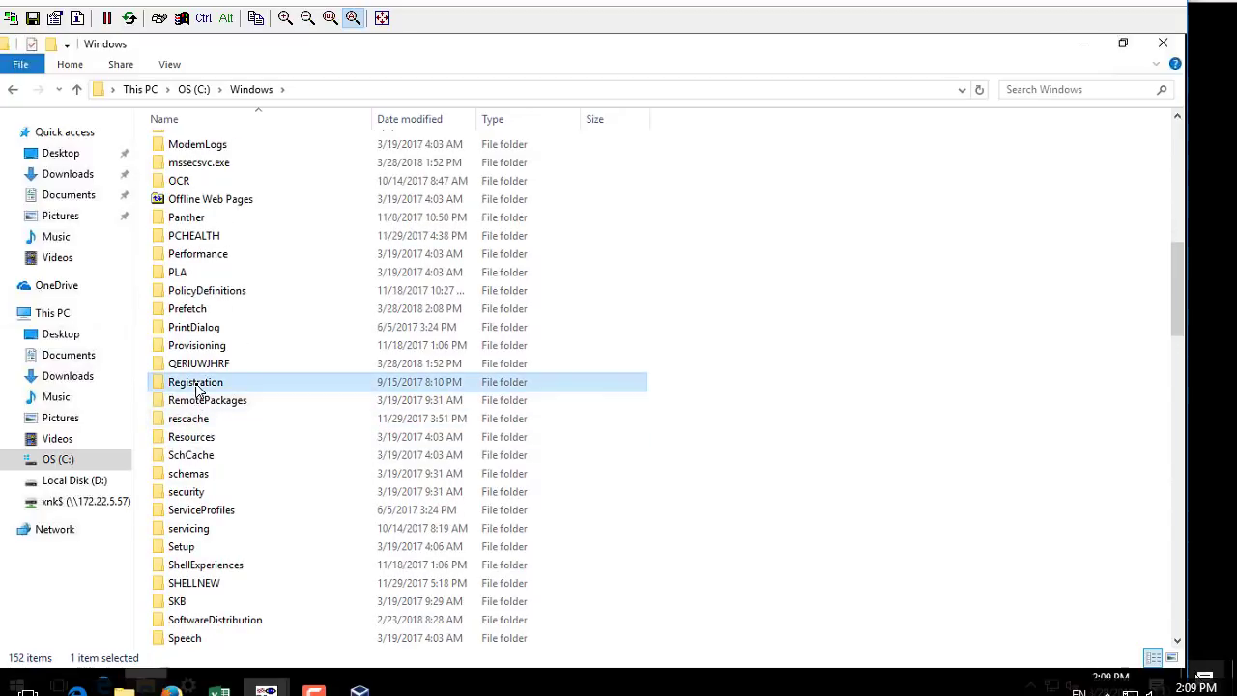
key("s")
key("s")
key("s")
key("s")
key("s")
key("s")
key("s")
key("s")
key("s")
key("s")
key("s")
key("s")
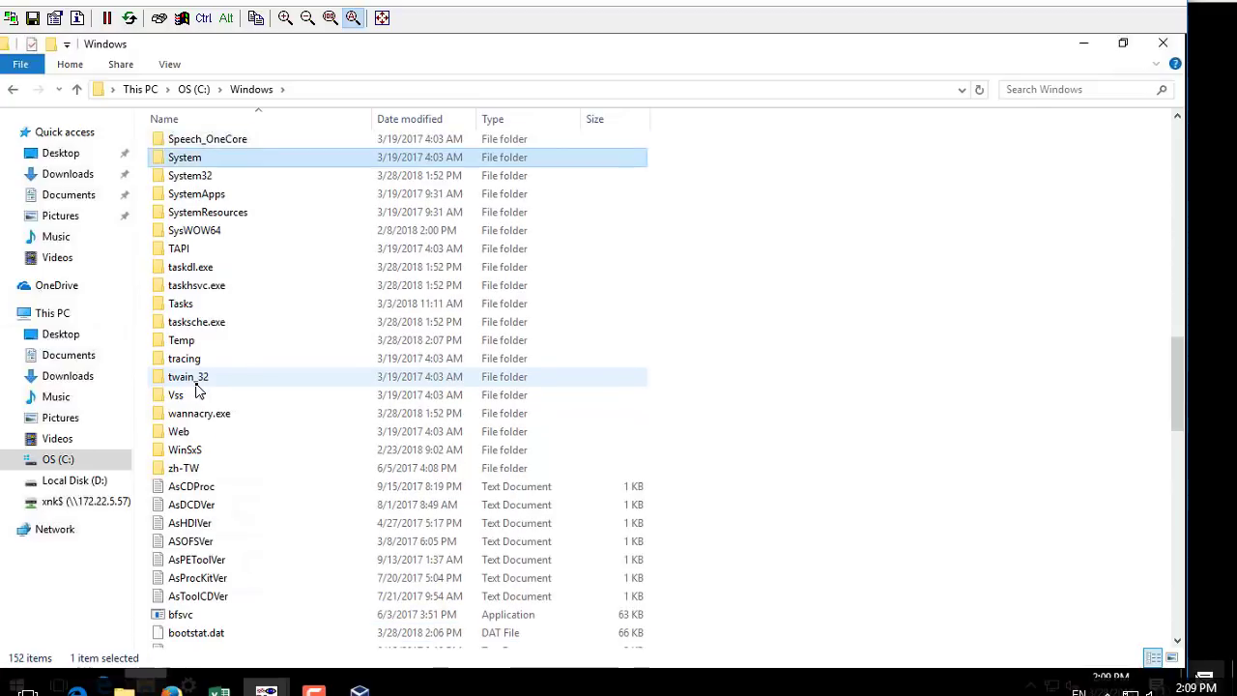
scroll(196, 389, "up", 6)
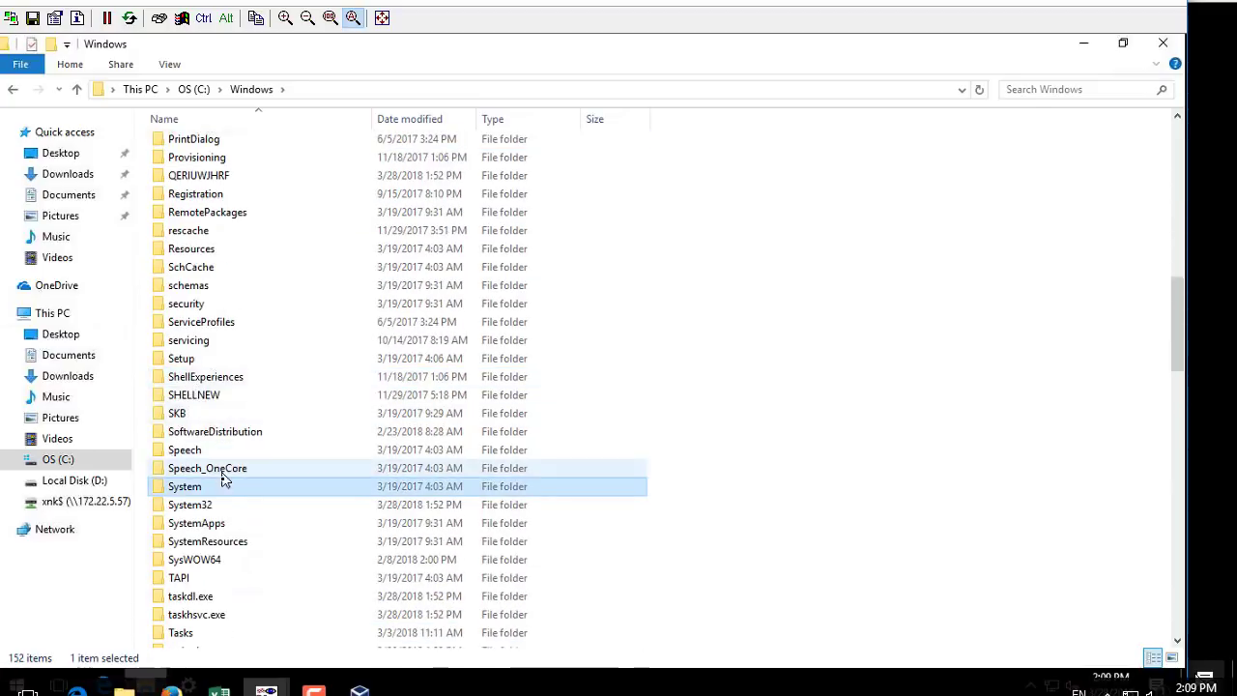
double_click(221, 434)
left_click(213, 185)
double_click(212, 188)
Delete both folders inside SoftwareDistribution\Download and close the File Explorer window
left_click_drag(370, 220, 216, 151)
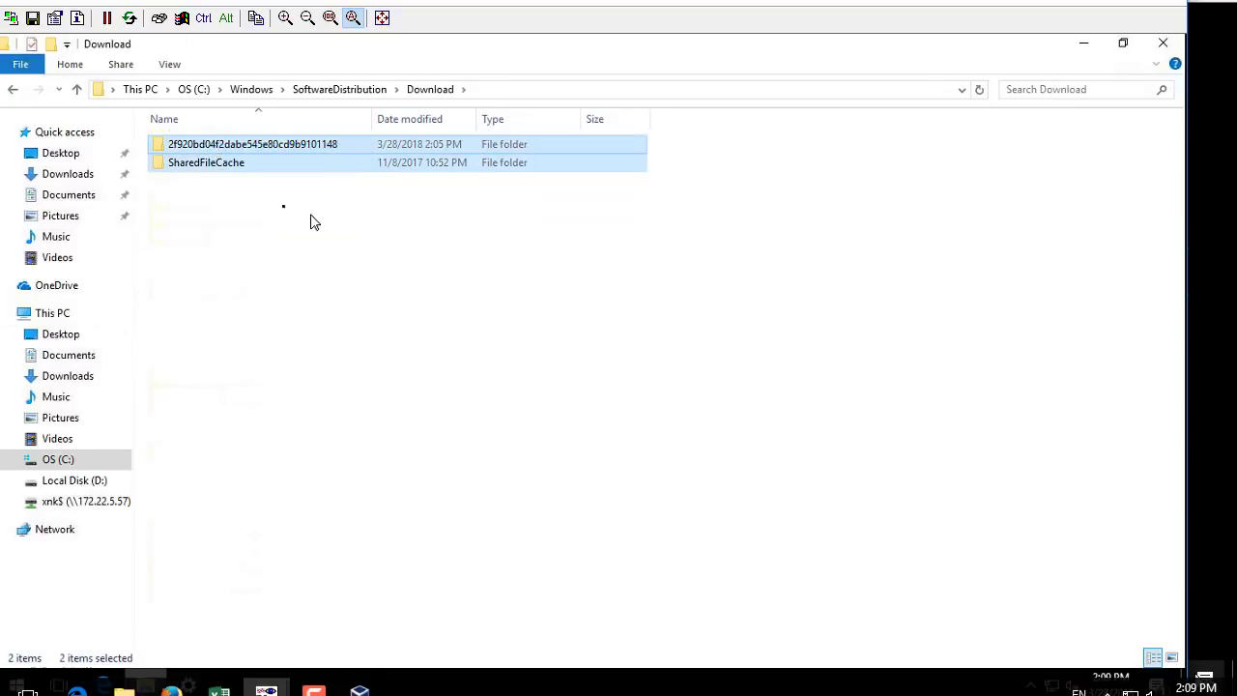
right_click(222, 156)
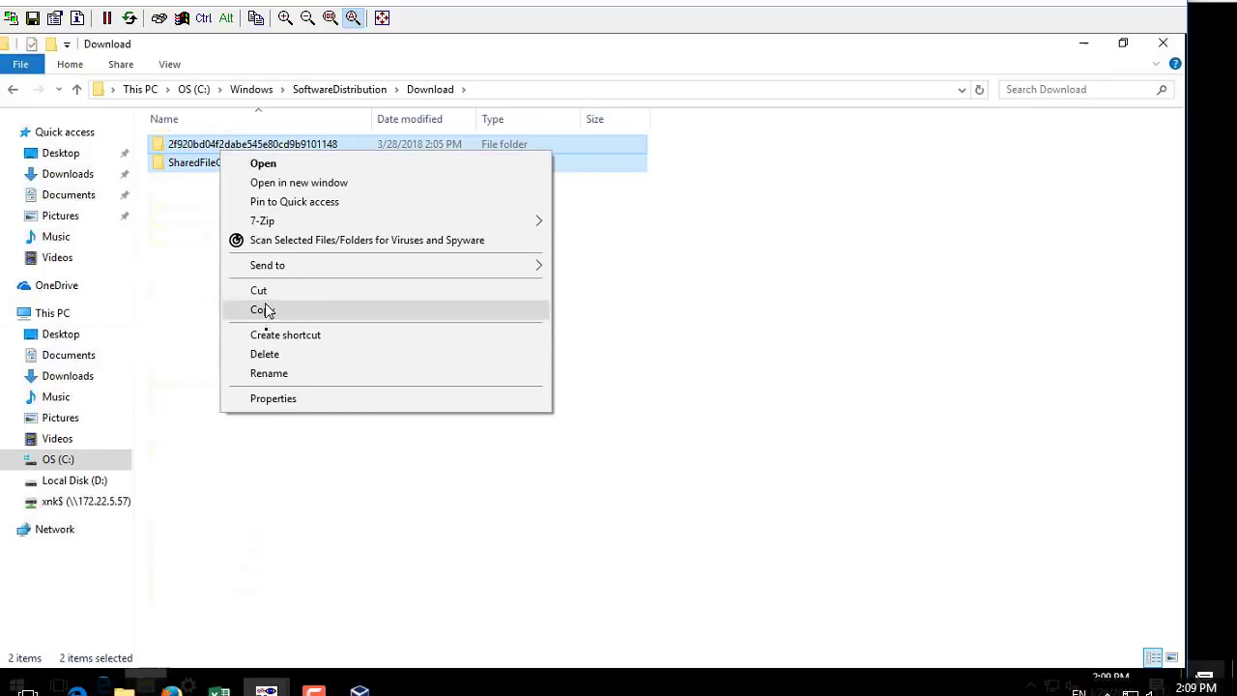
left_click(265, 351)
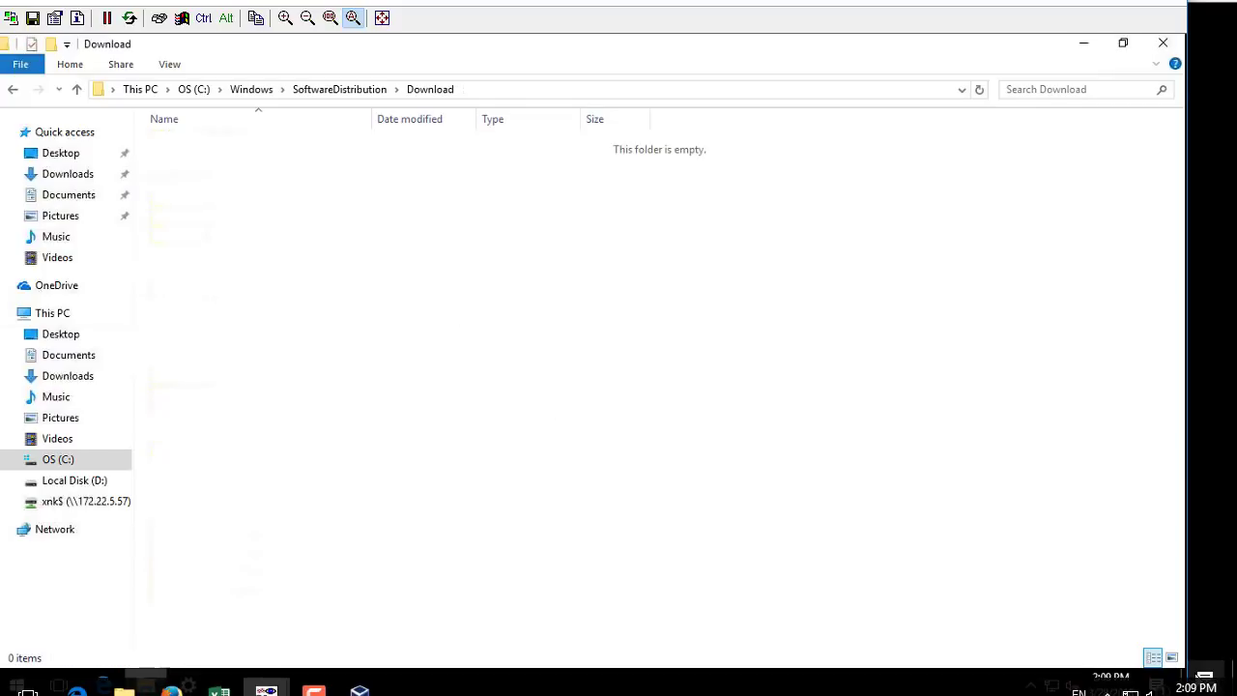
left_click(1165, 44)
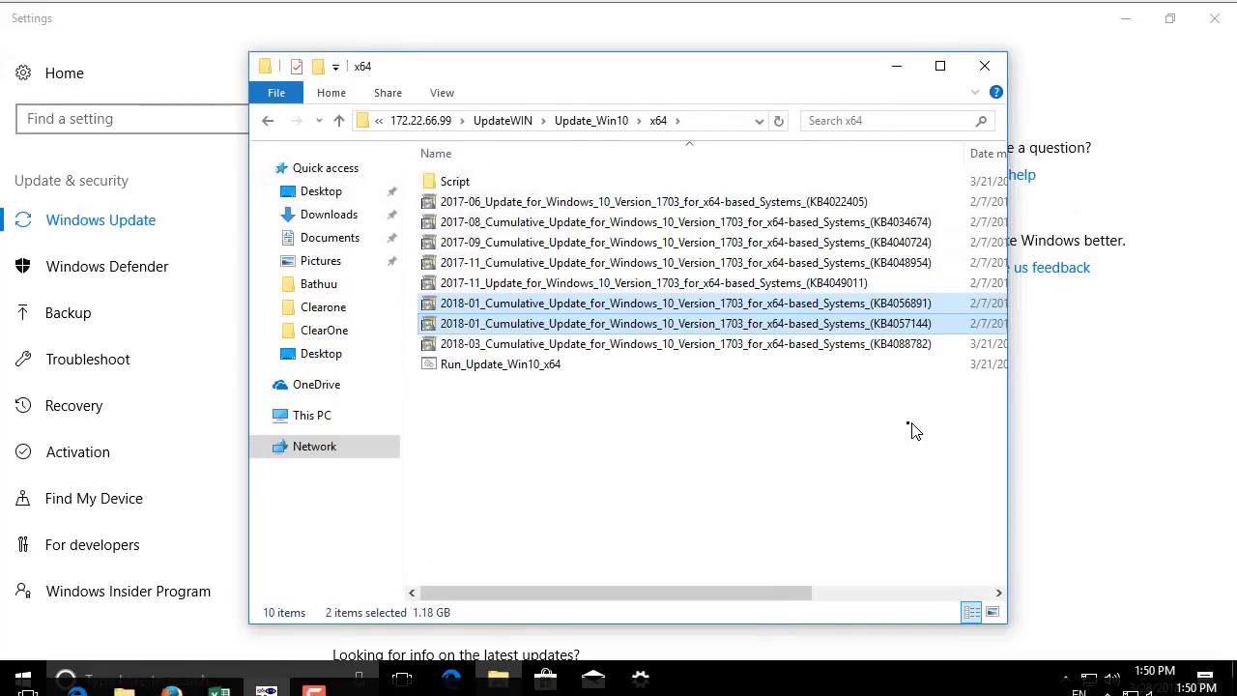
Copy the two selected 2018-01 cumulative update packages, KB4056891 and KB4057144, from the x64 network folder into the %tmp% folder
right_click(616, 309)
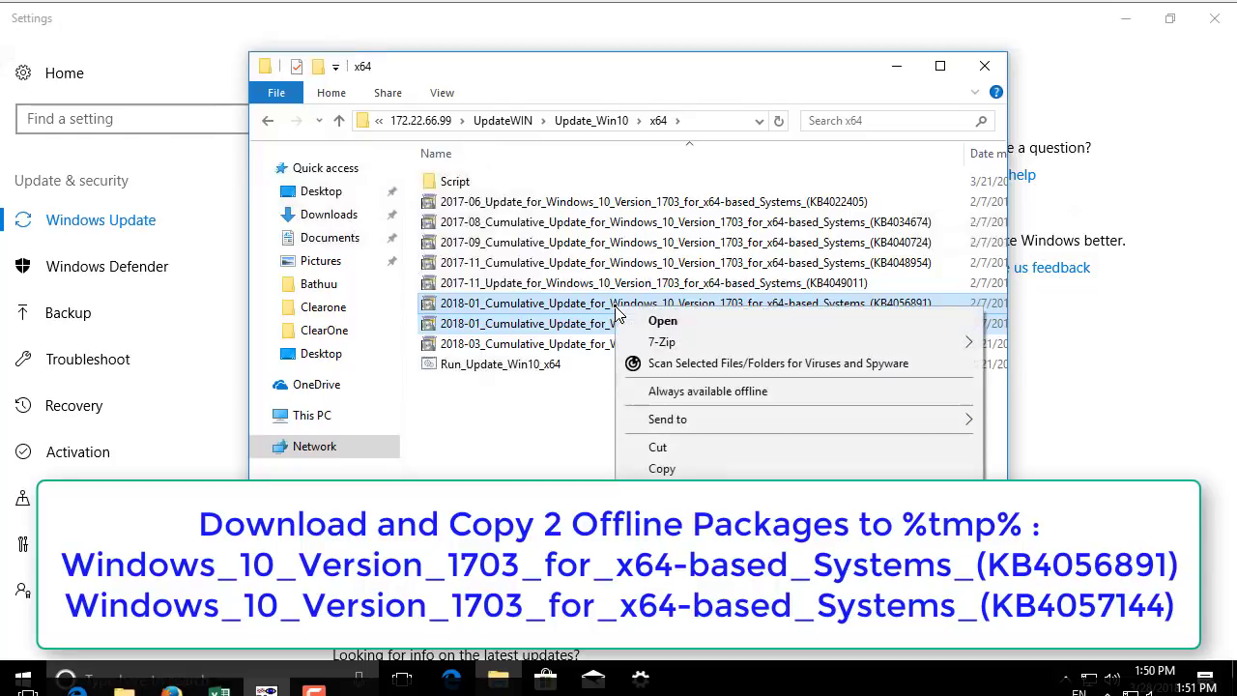
left_click(681, 471)
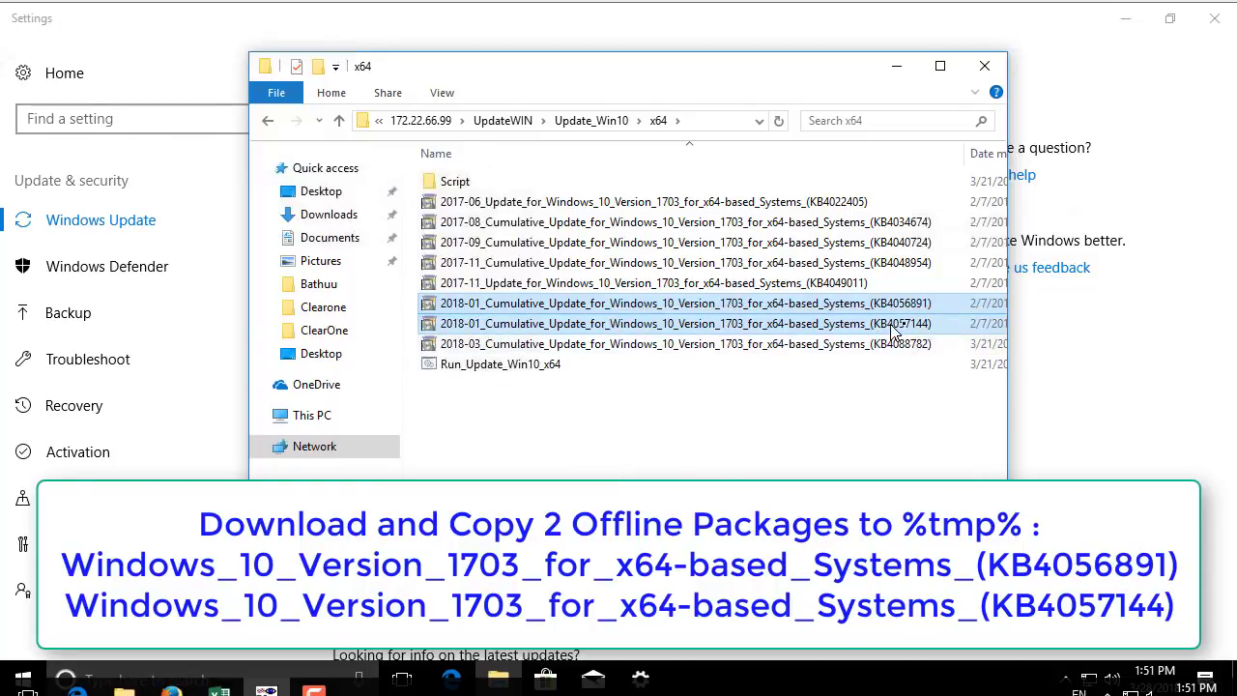
left_click(696, 117)
type("%tmp")
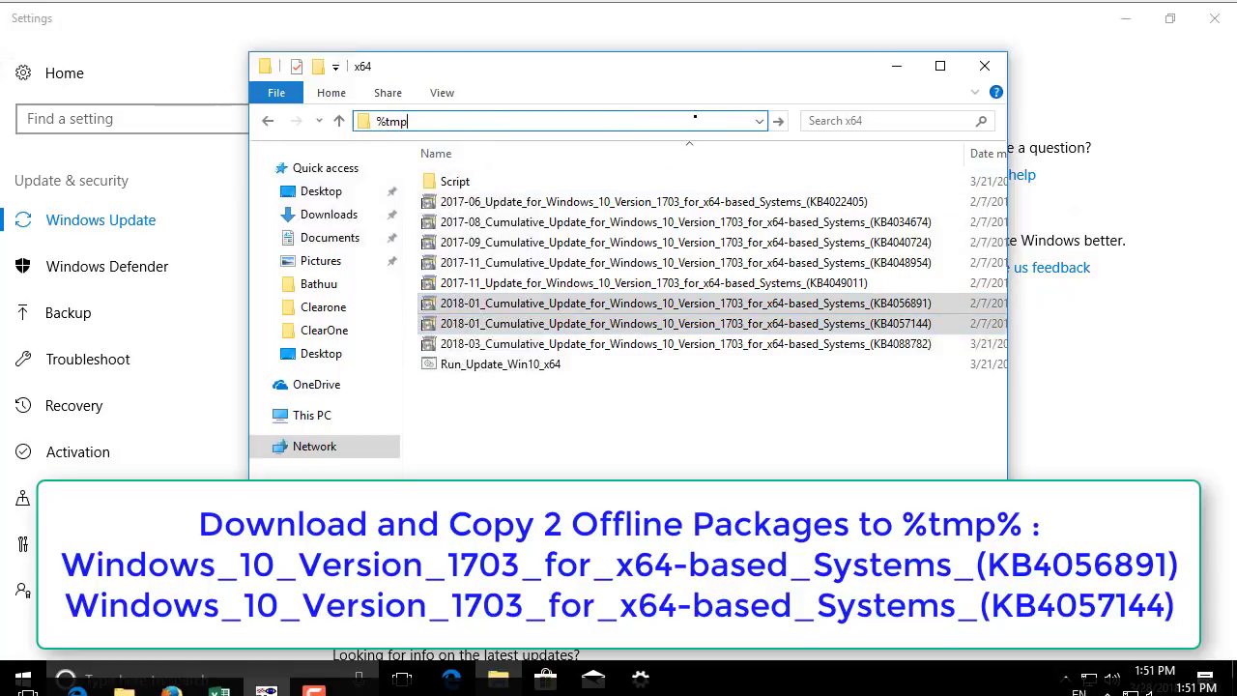
type("%")
key("Return")
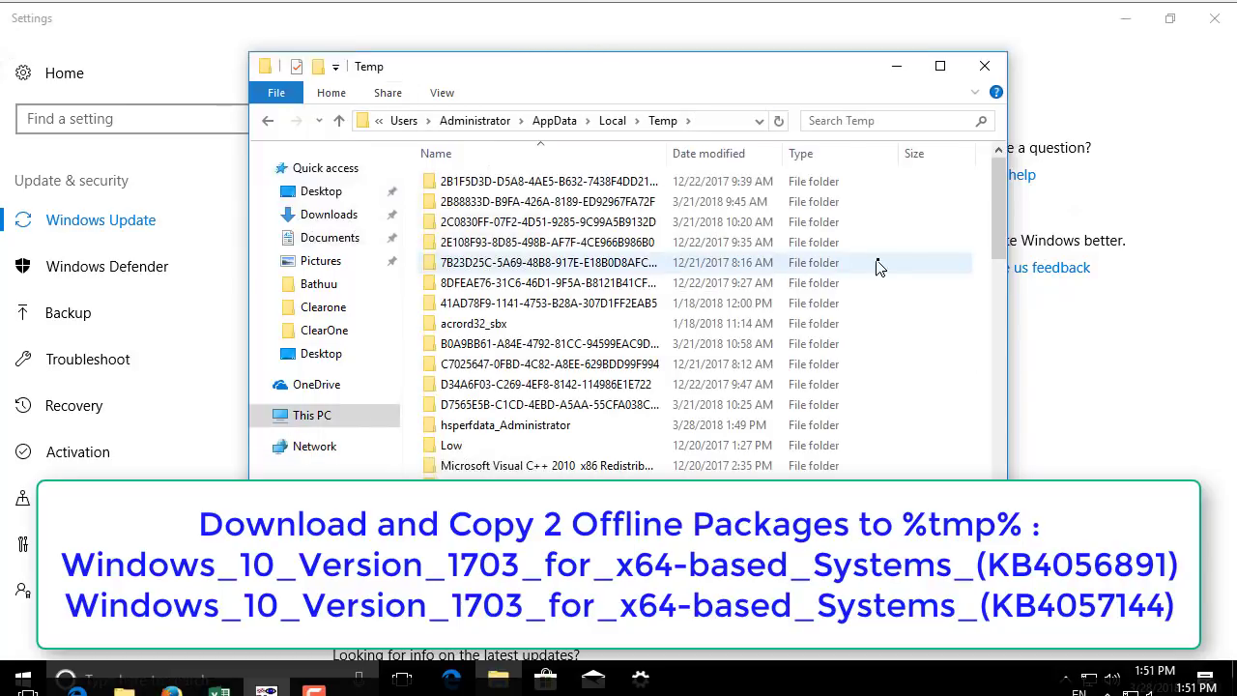
left_click(940, 66)
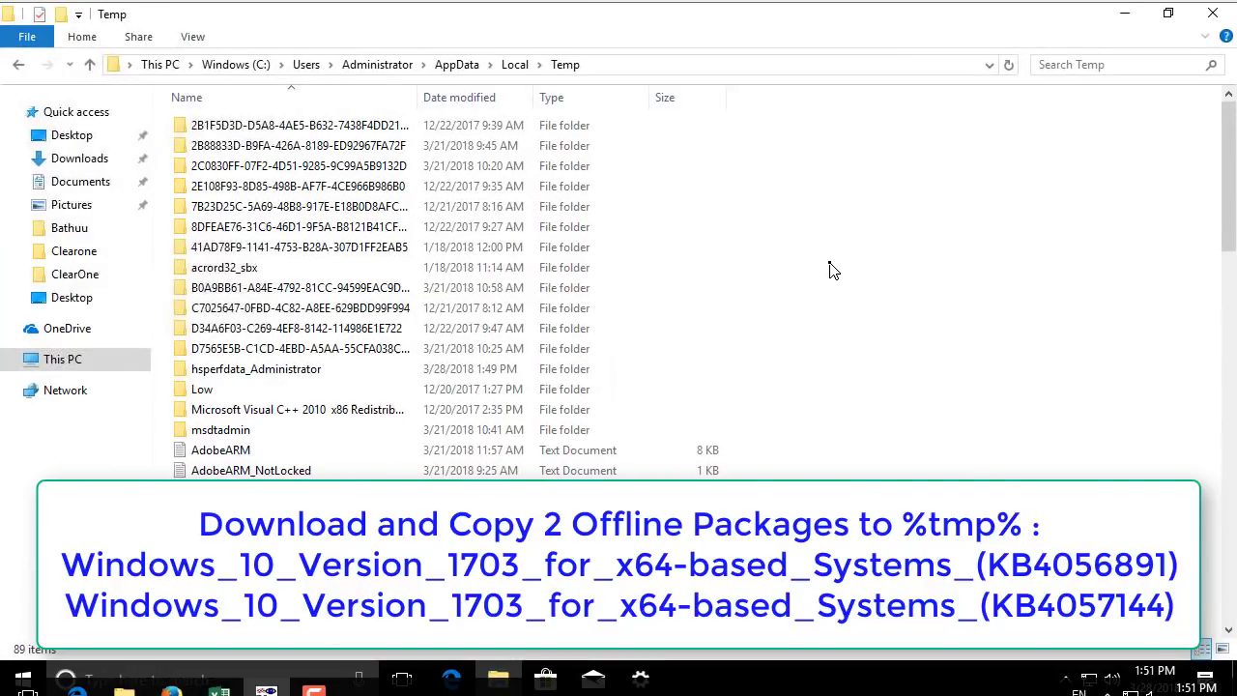
right_click(830, 269)
left_click(886, 394)
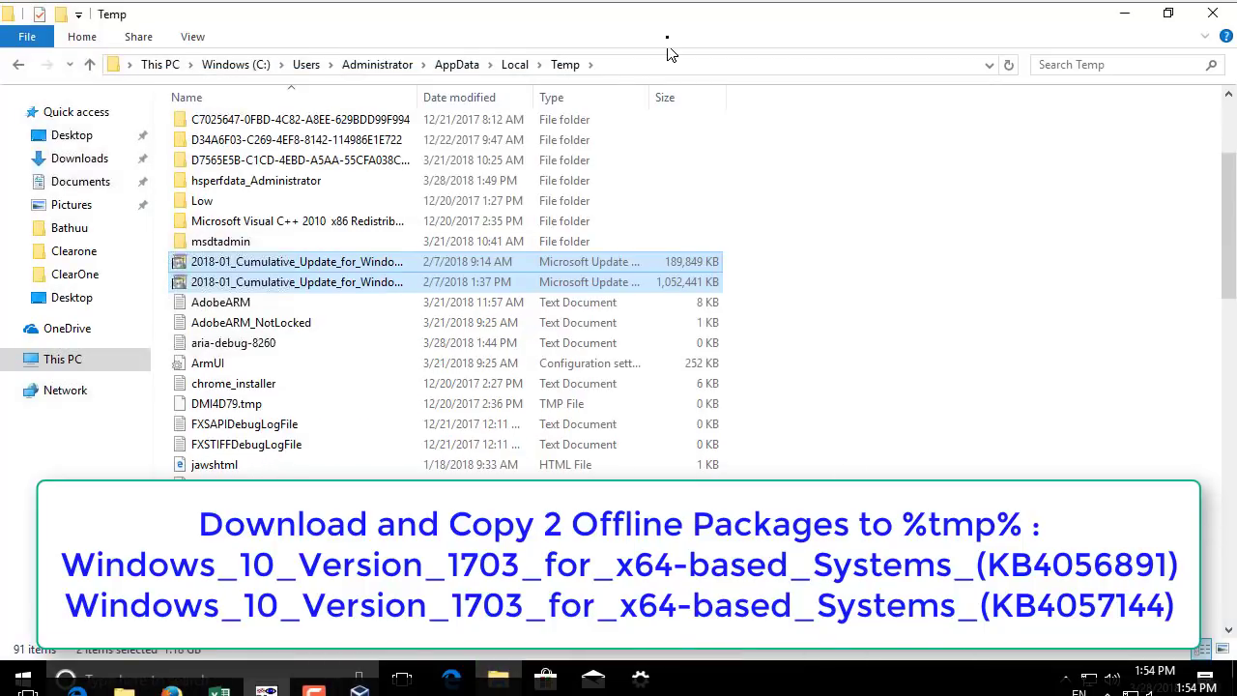
Deselect the pasted packages and widen the Name column in the Temp folder to fit the full file names
left_click(854, 280)
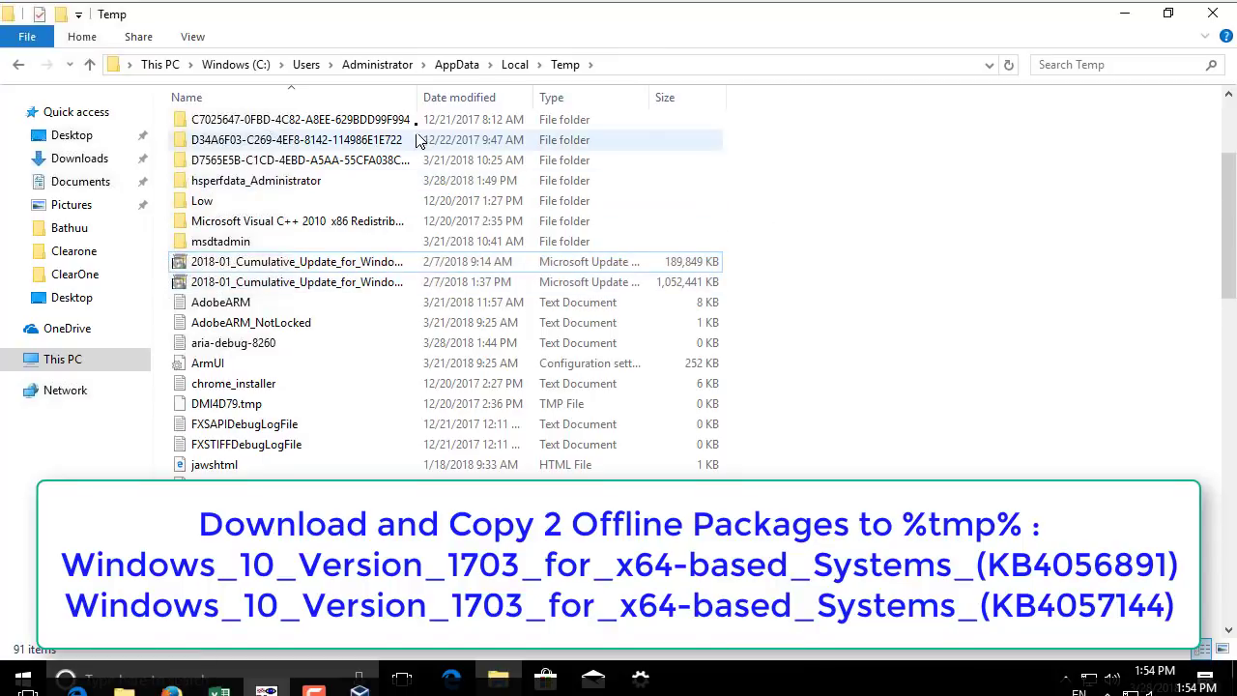
left_click_drag(416, 100, 730, 101)
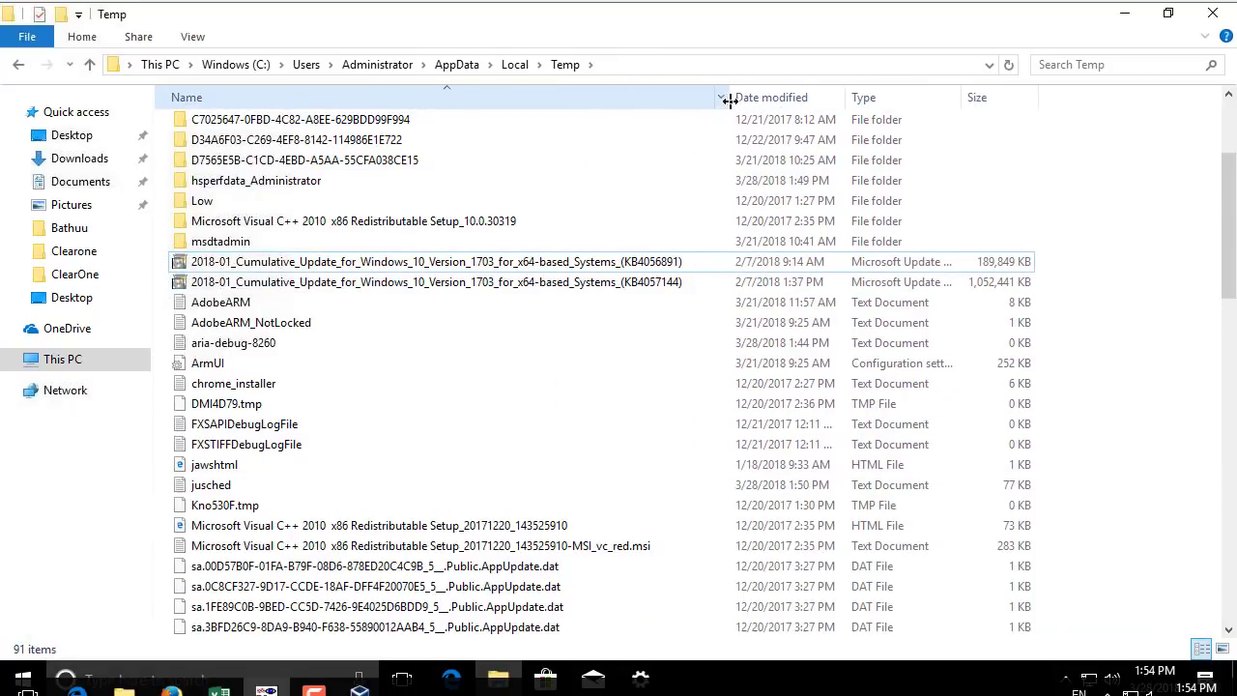
Try to install the 2018-01 cumulative update package KB4056891 from the Temp folder and dismiss the installer
left_click(482, 265)
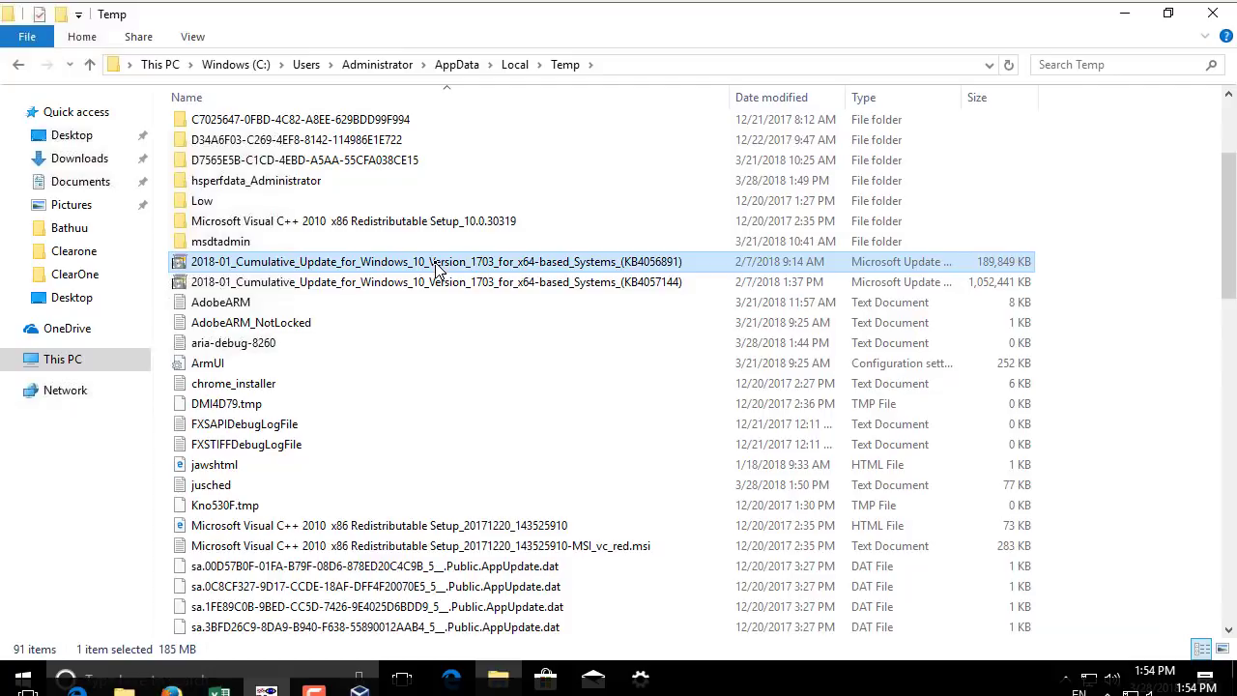
right_click(437, 269)
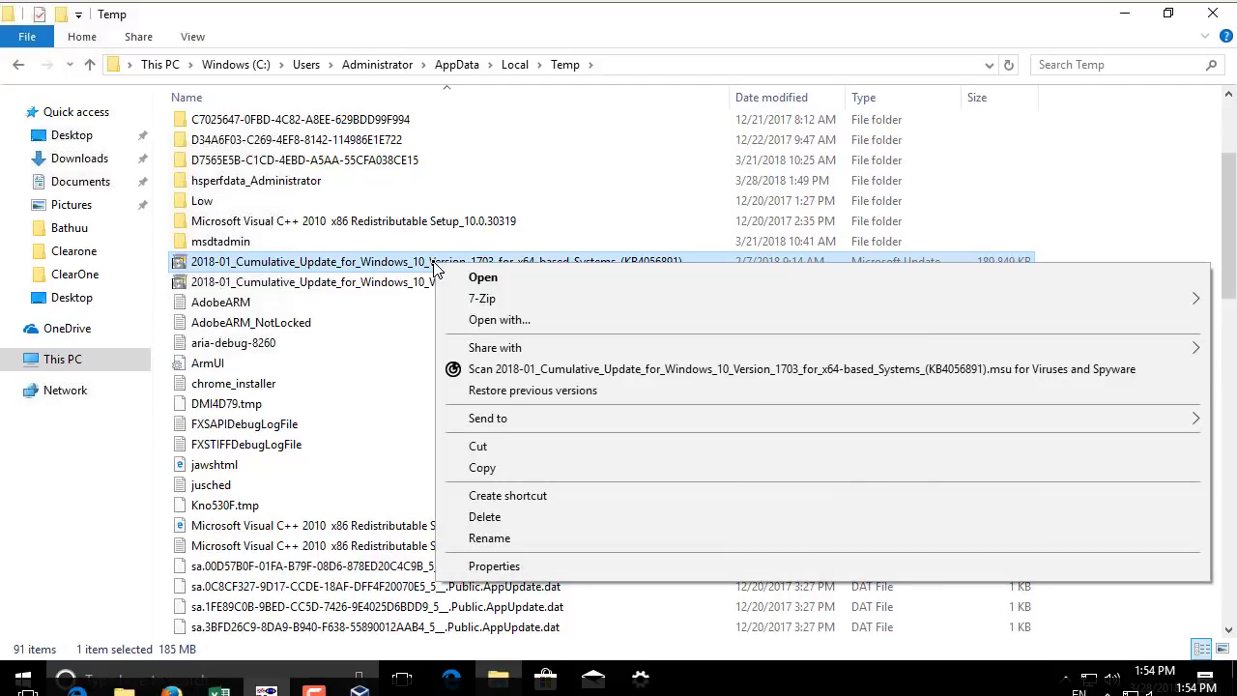
left_click(483, 278)
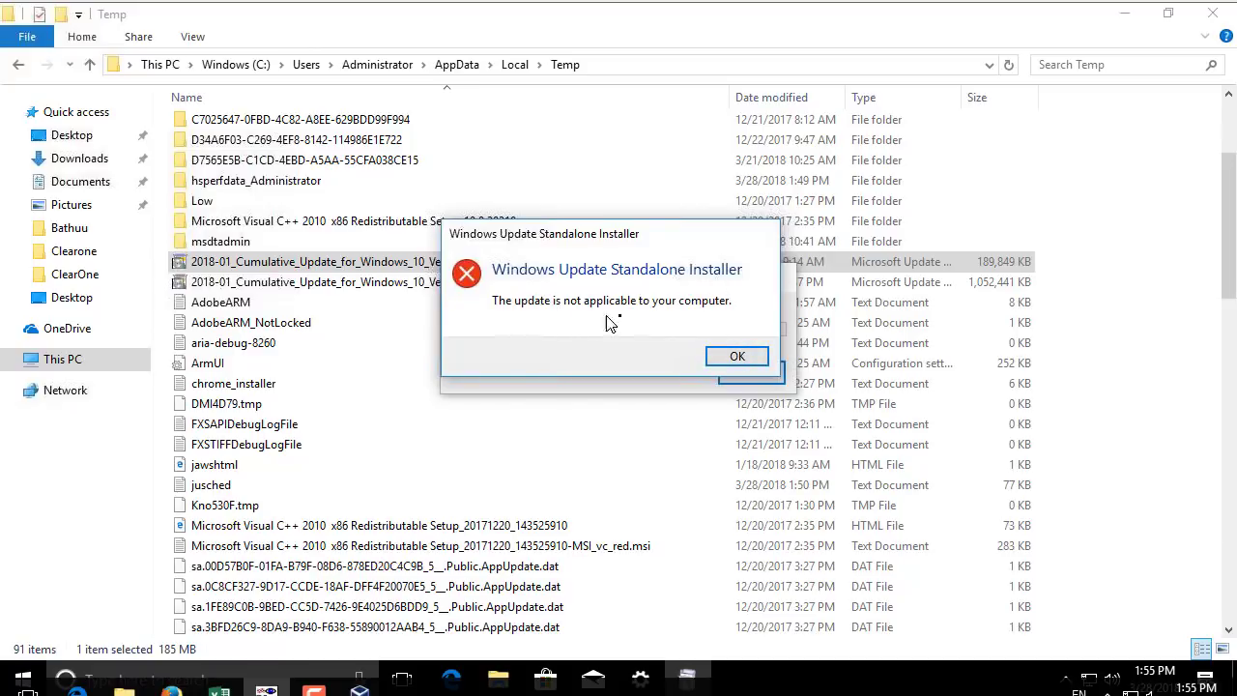
left_click(739, 358)
Install the 2018-01 cumulative update package KB4057144 from the Temp folder and restart the computer to apply it
left_click(384, 286)
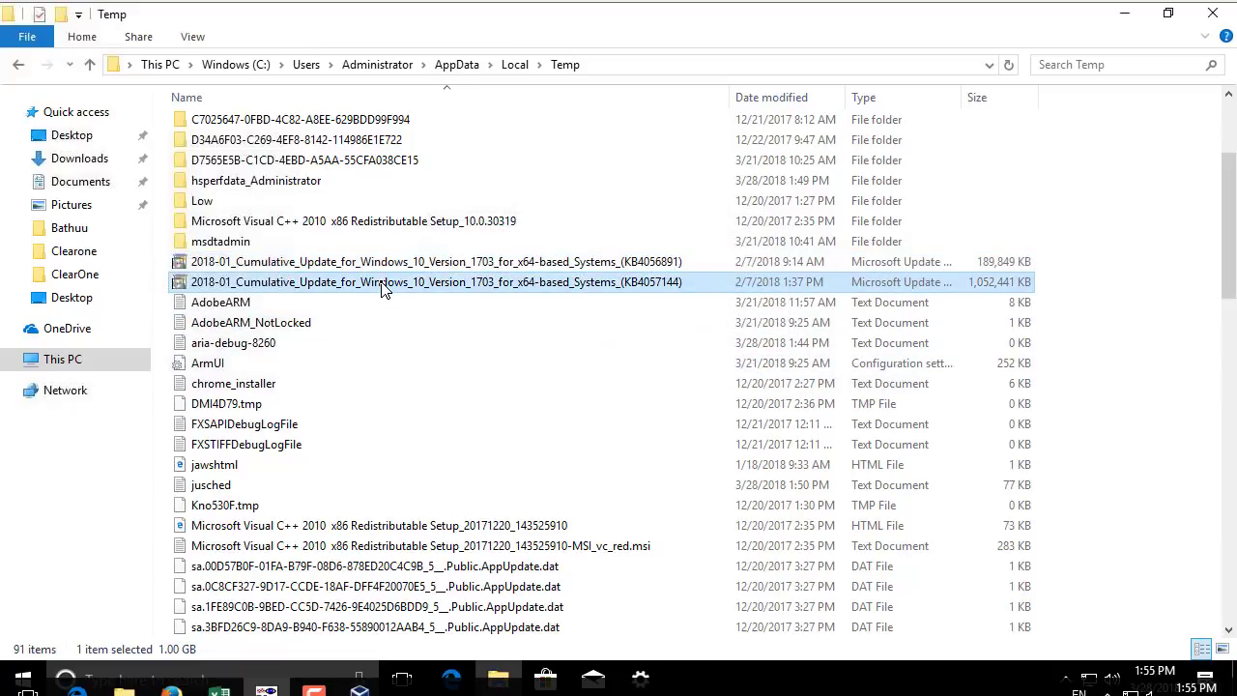
right_click(384, 287)
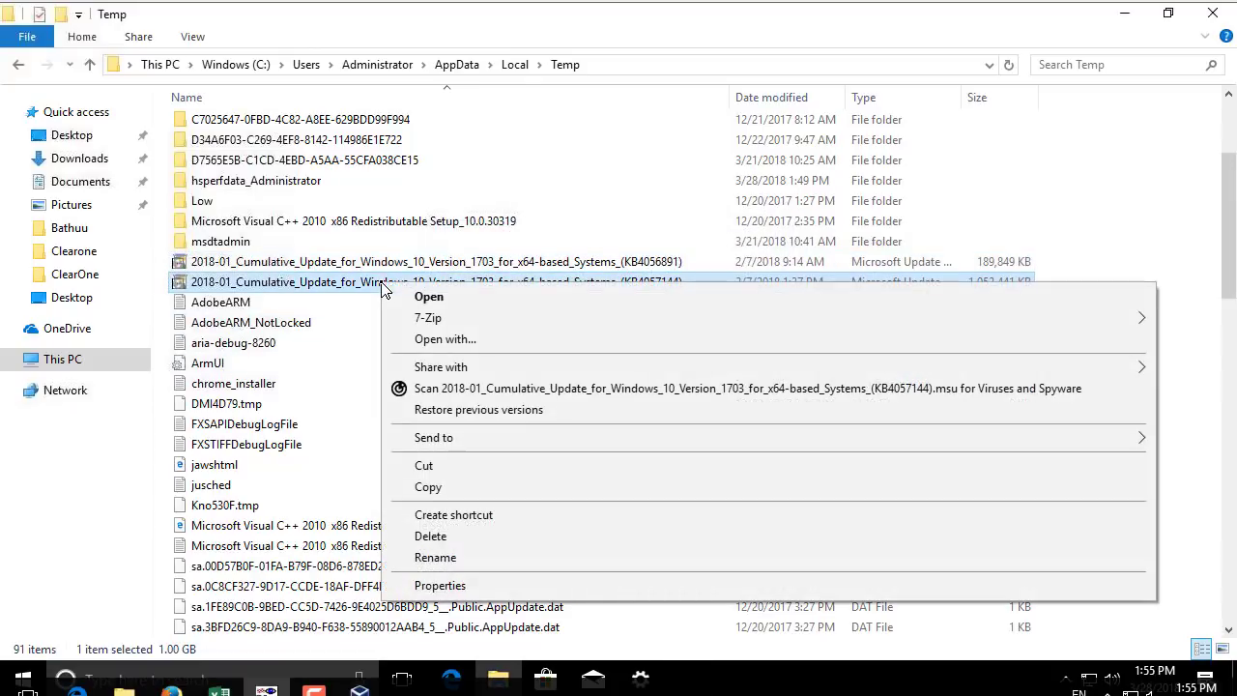
left_click(429, 298)
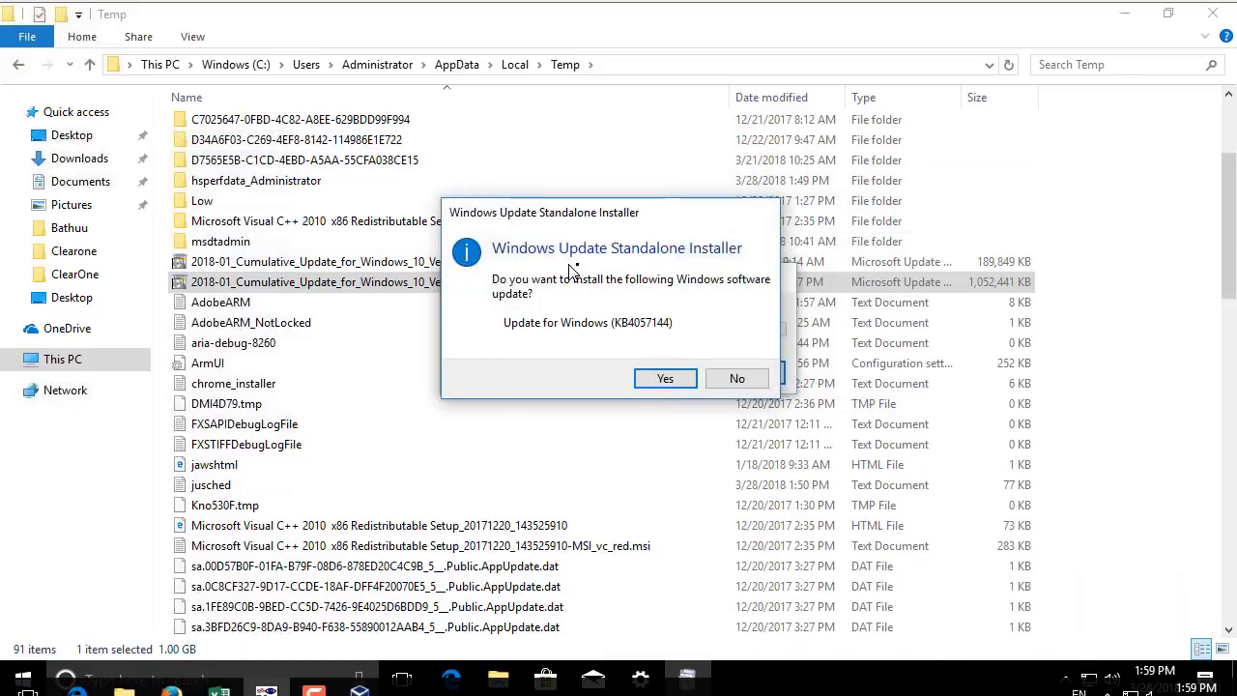
left_click(667, 380)
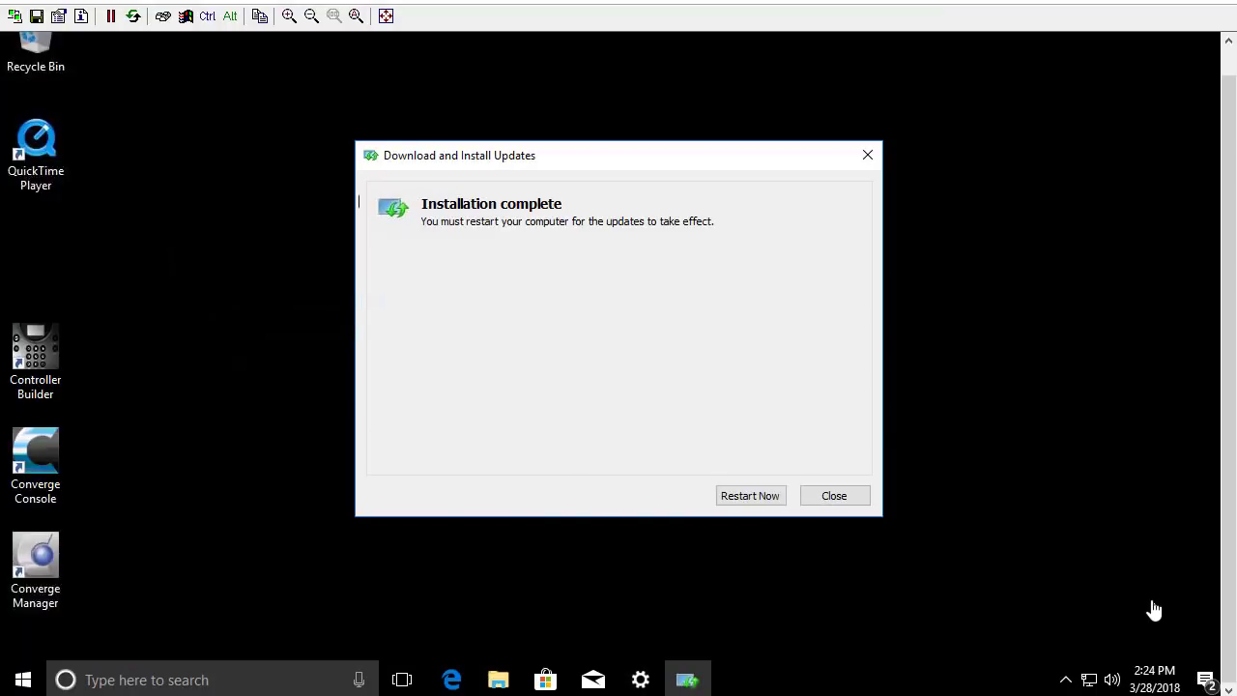
left_click(752, 496)
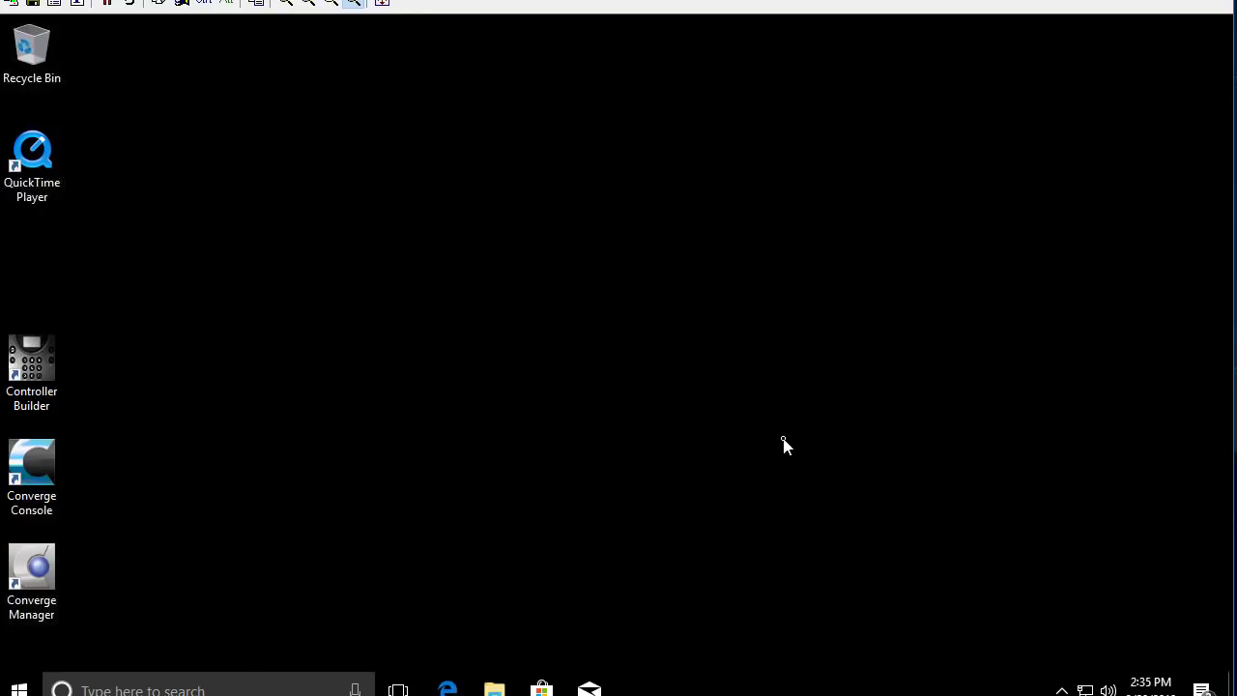
Search Windows for "upda", open the Windows Update settings and run a check for updates
left_click(18, 687)
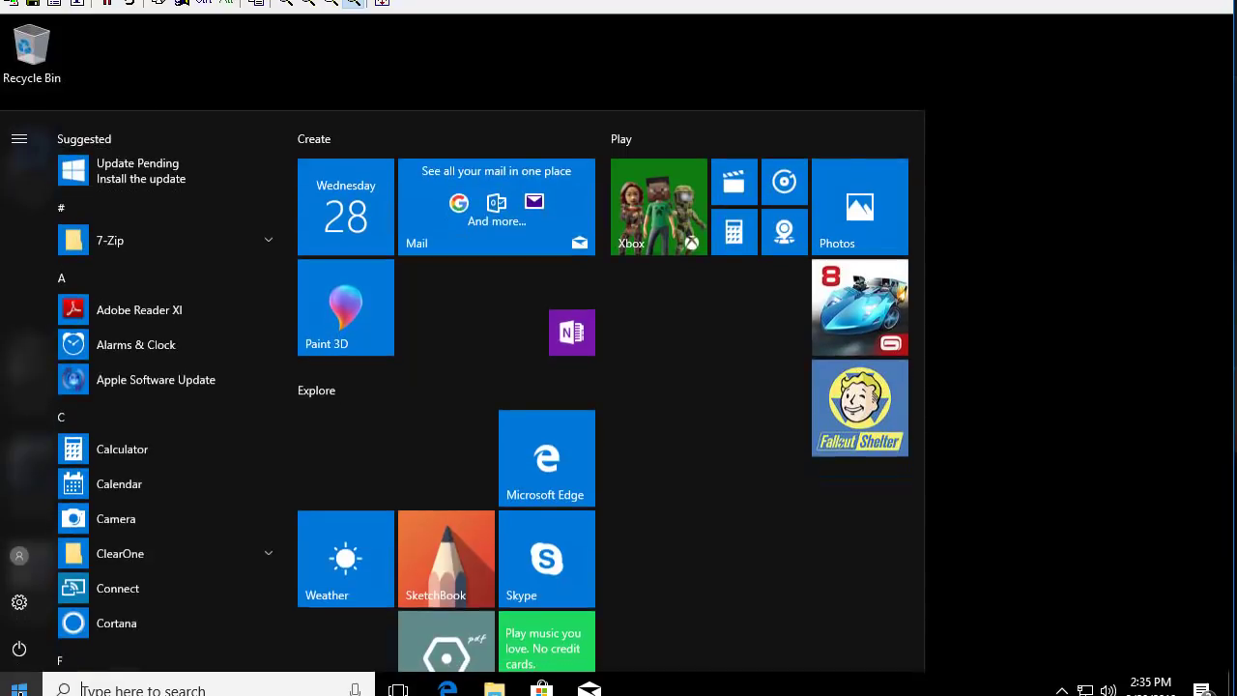
type("up")
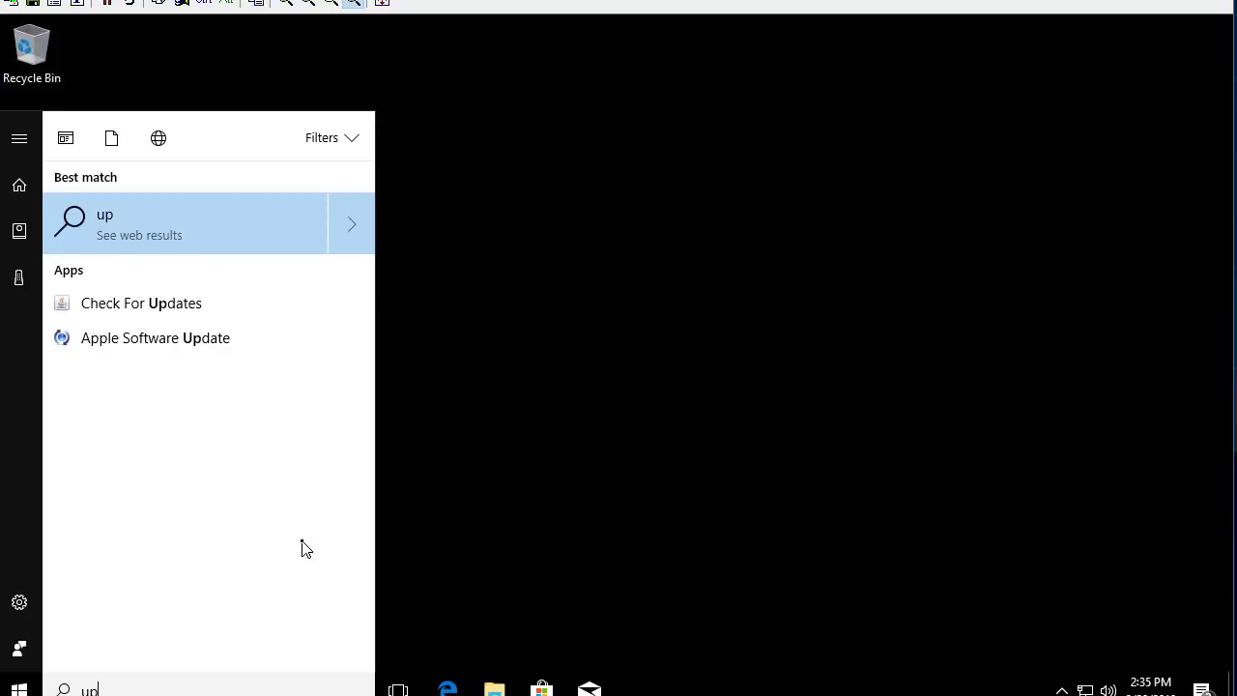
type("da")
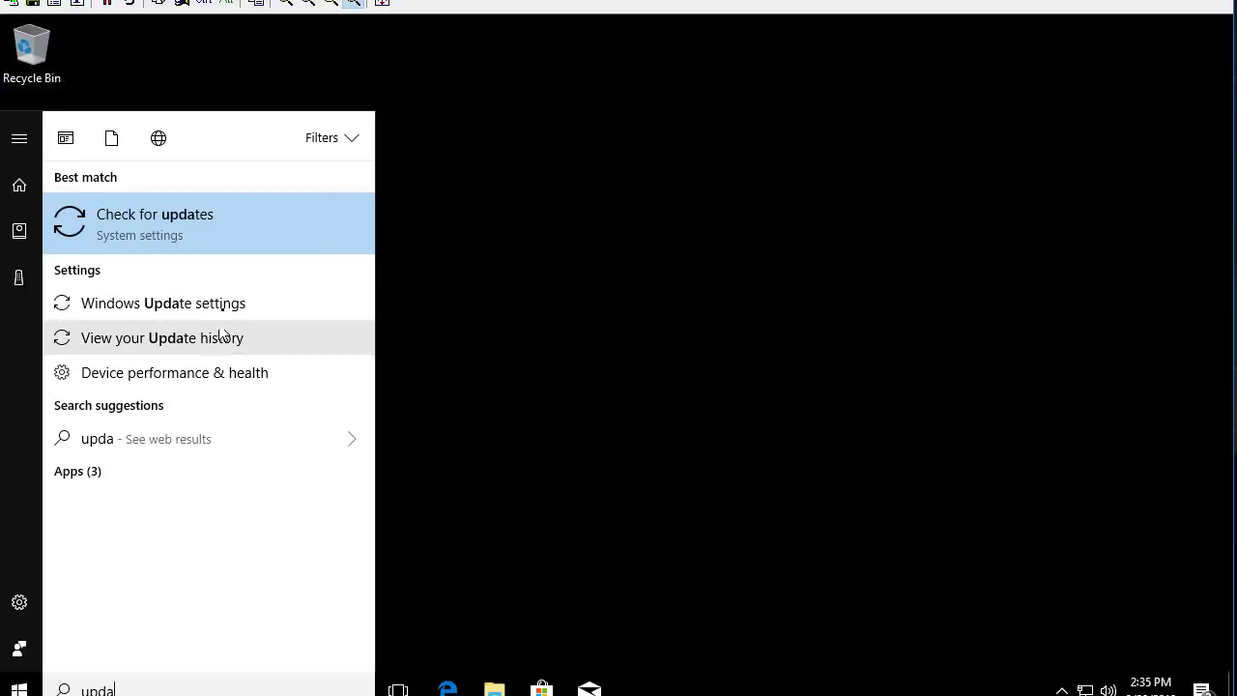
left_click(234, 245)
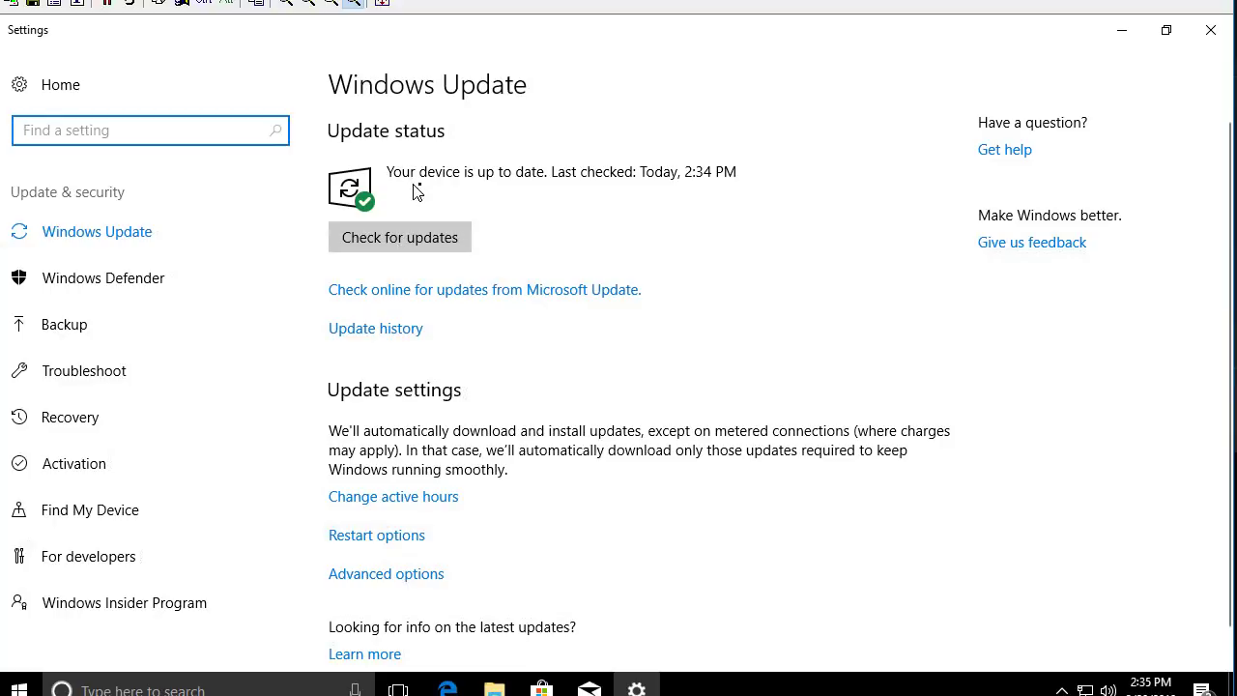
left_click(418, 242)
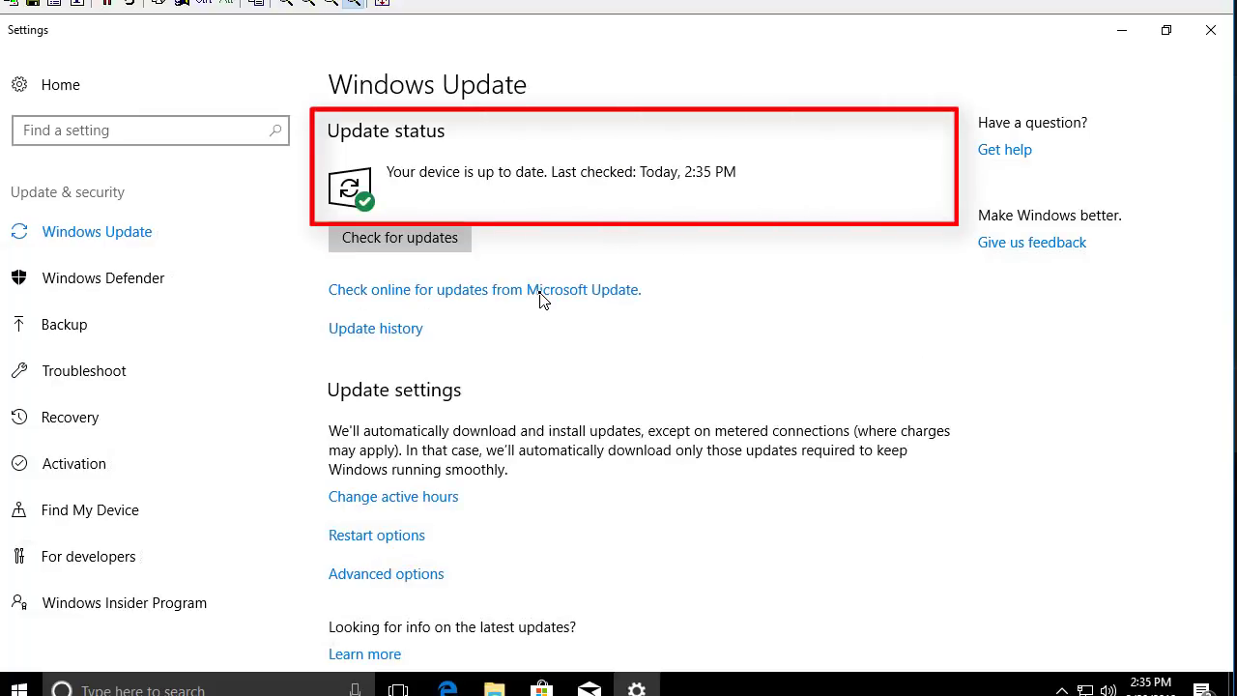
Examine the KB4057144 entry under Quality Updates in the update history, then return and close Settings
left_click(397, 331)
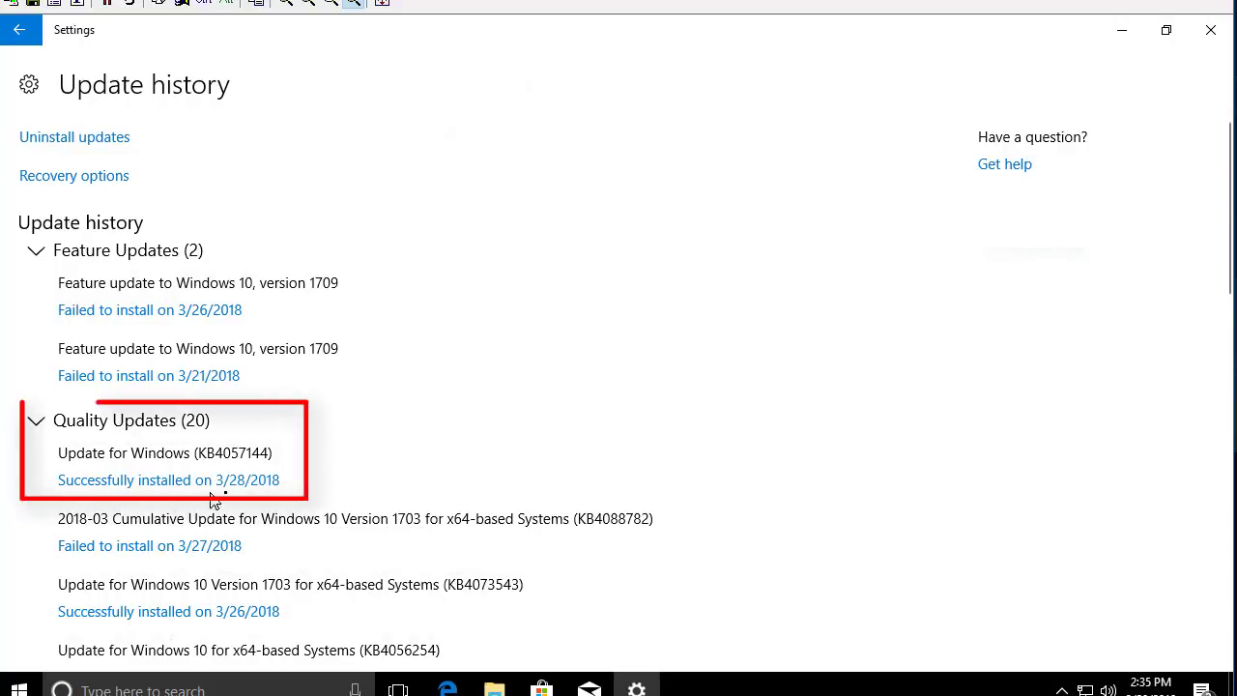
double_click(275, 452)
left_click(275, 451)
left_click_drag(200, 453, 269, 454)
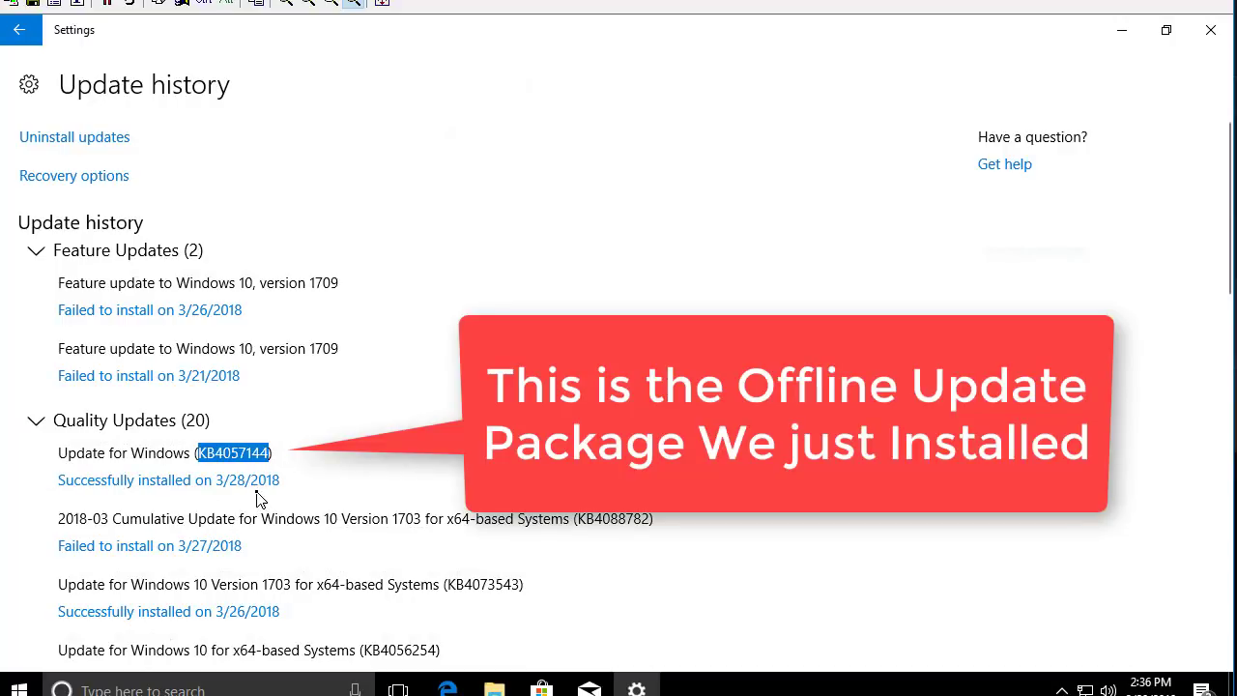
left_click(20, 31)
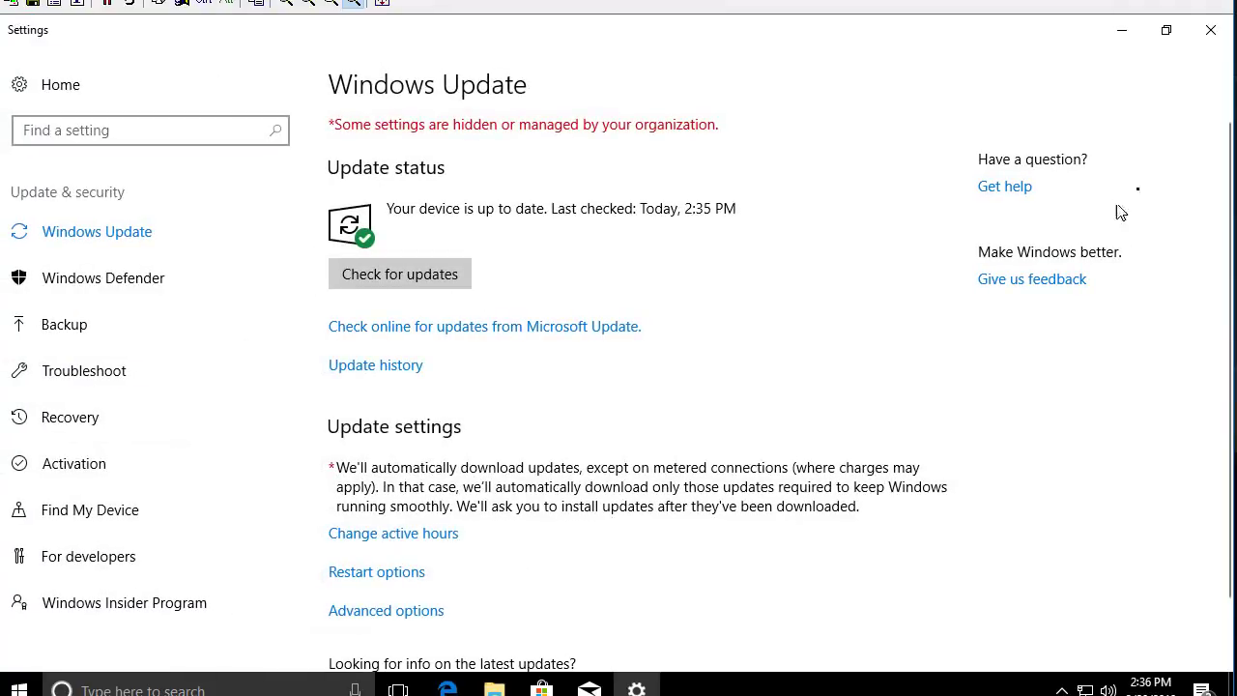
left_click(1211, 30)
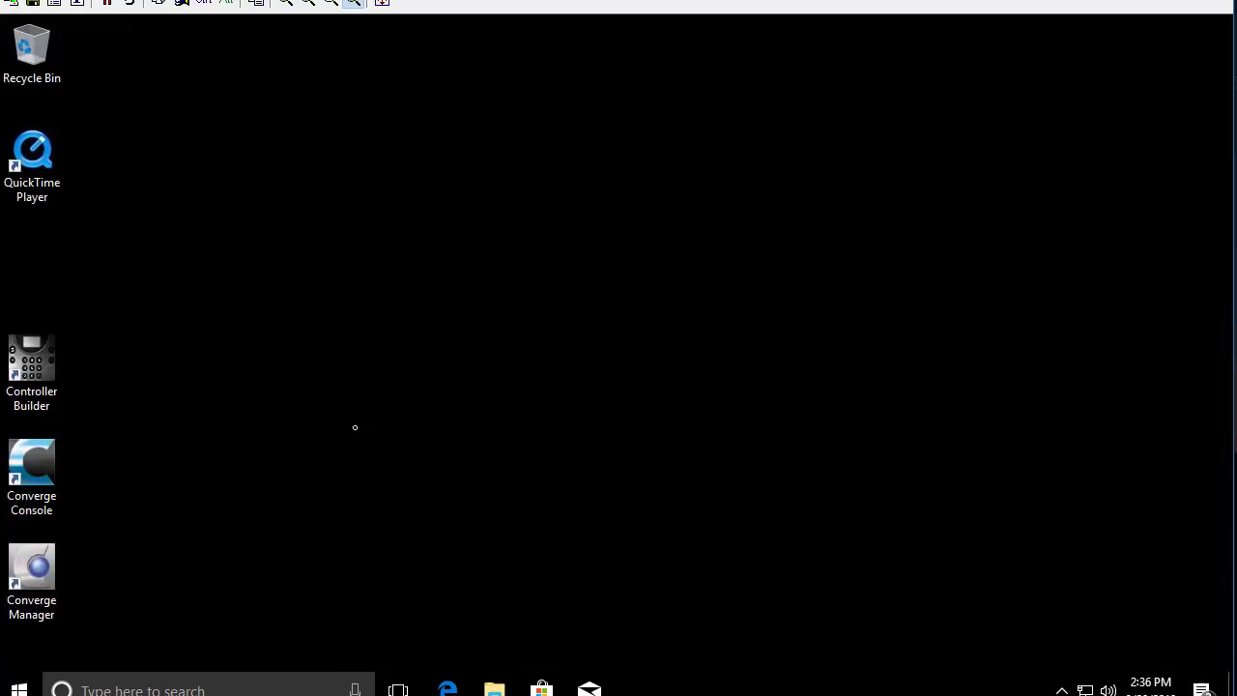
Open the temporary files folder by running %tmp%
right_click(22, 687)
left_click(89, 594)
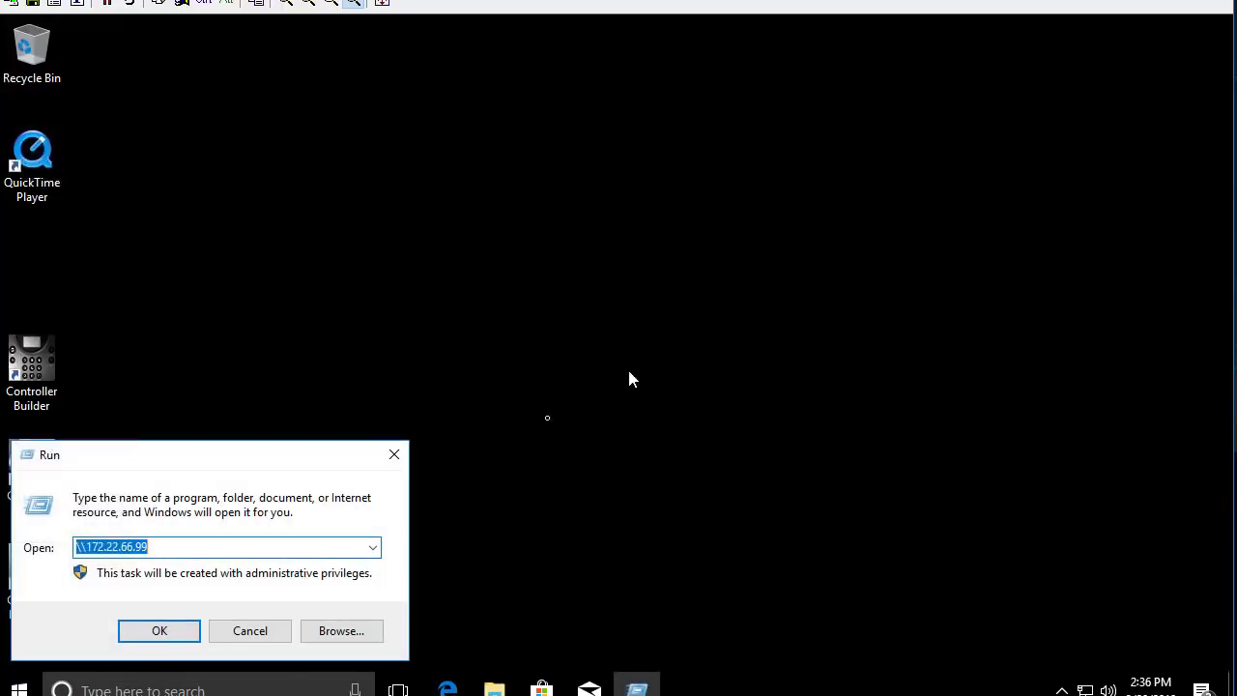
type("%")
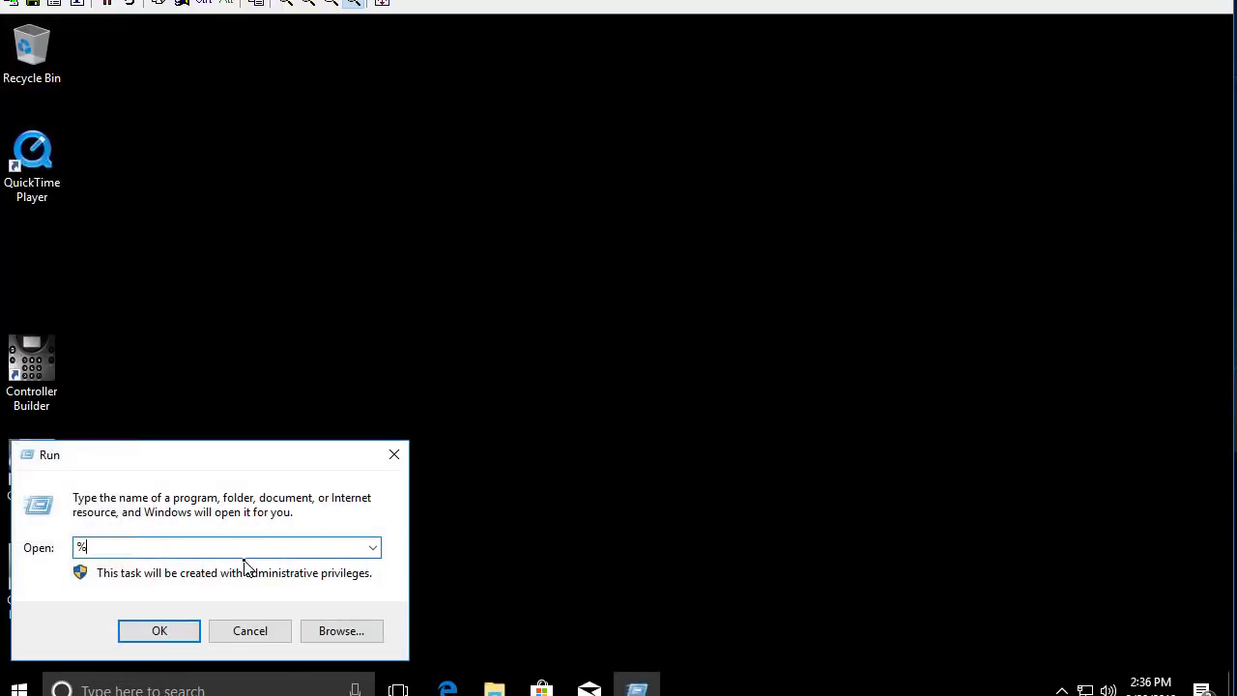
type("tmp%")
key("Return")
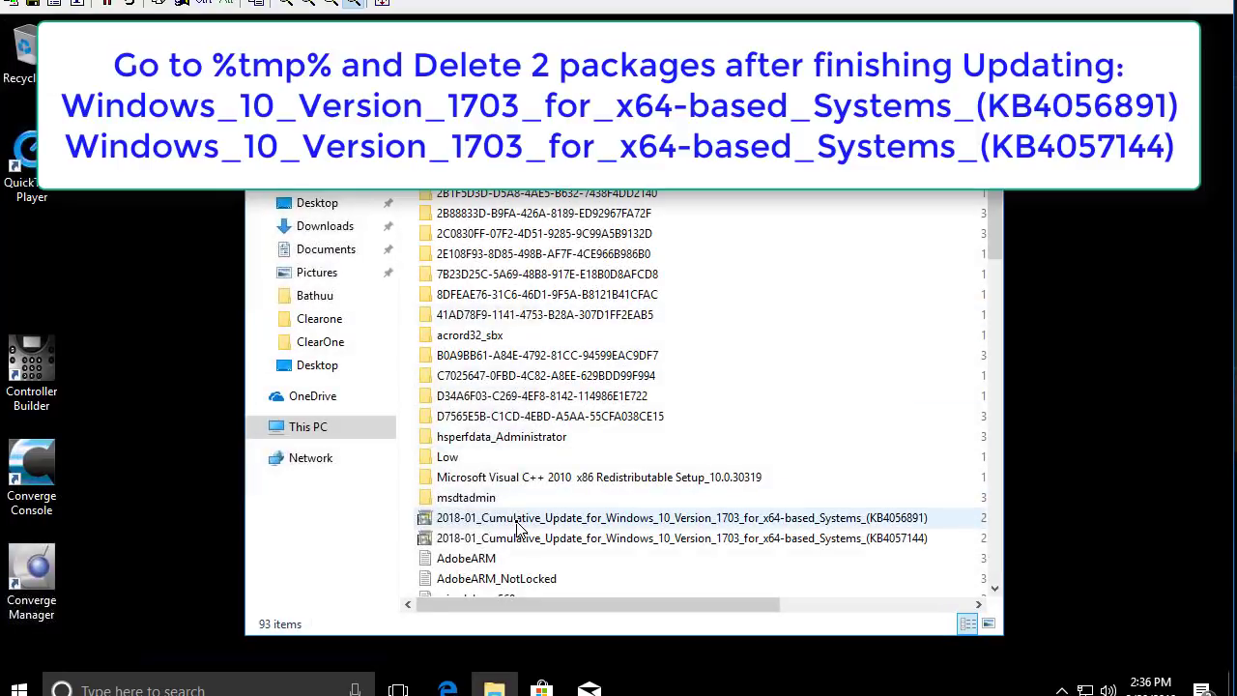
Delete the two 2018-01 cumulative update packages, KB4056891 and KB4057144, from the Temp folder and close its window
left_click(515, 519)
left_click(519, 541, "shift")
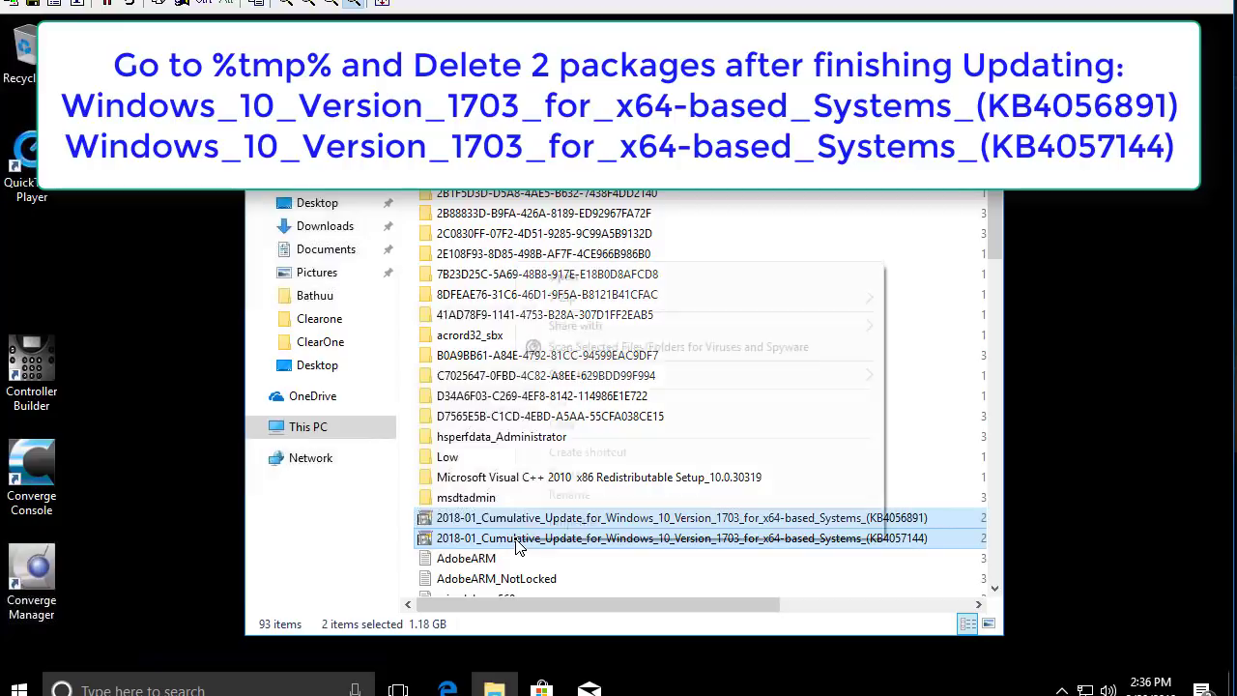
right_click(517, 544)
left_click(580, 474)
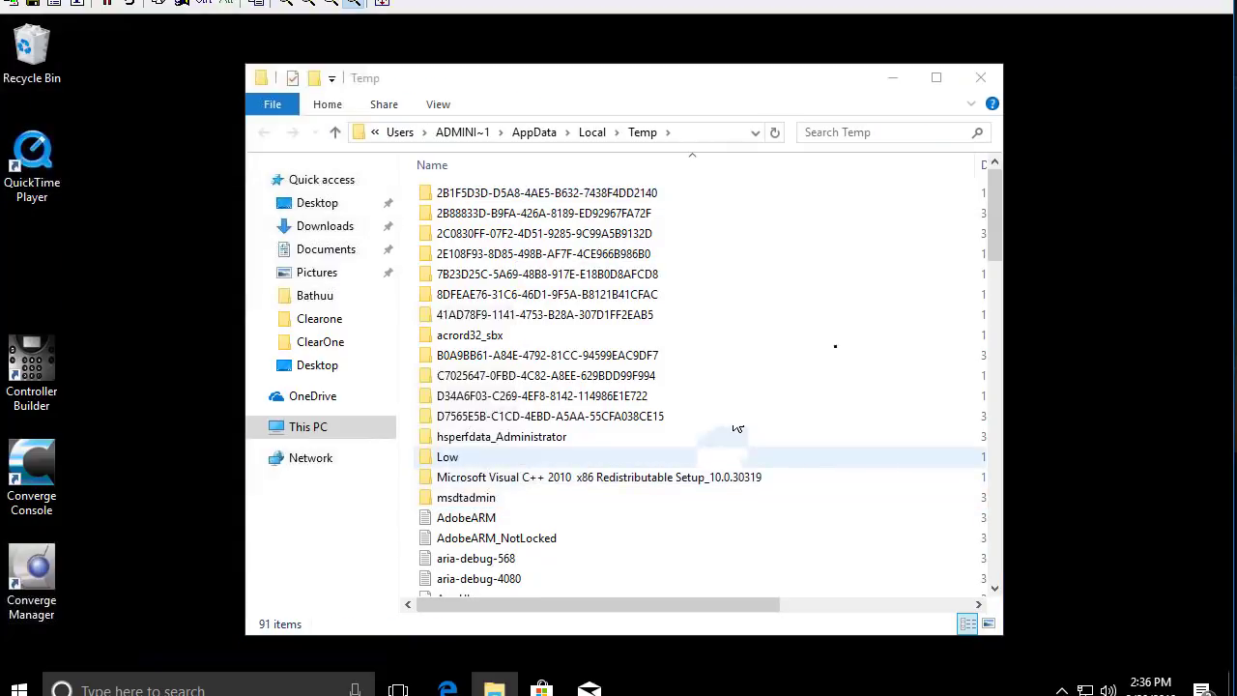
left_click(980, 77)
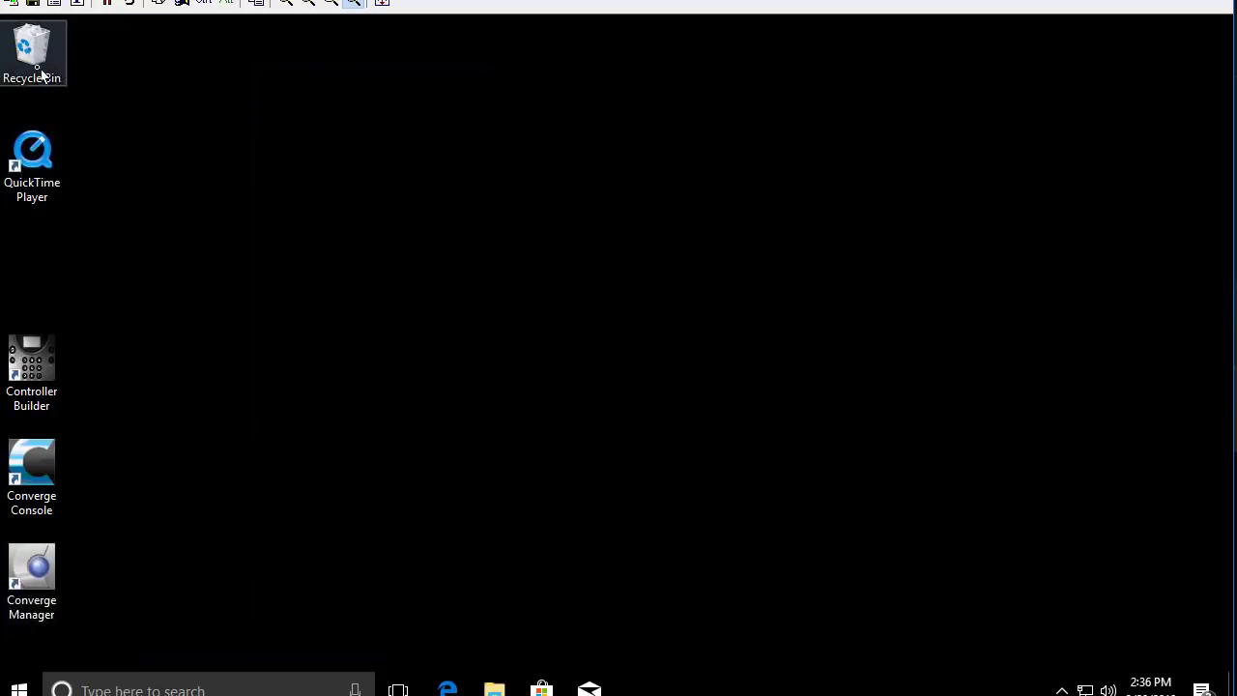